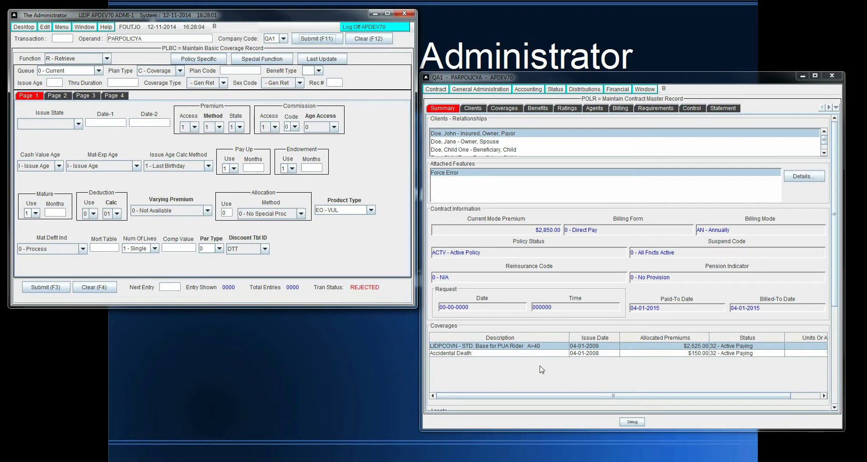
Narrow the Description, Allocated Premiums and Status columns of the Coverages table so the Units Or Amount column fits in view
{"action": "left_click", "coordinate": [569, 337]}
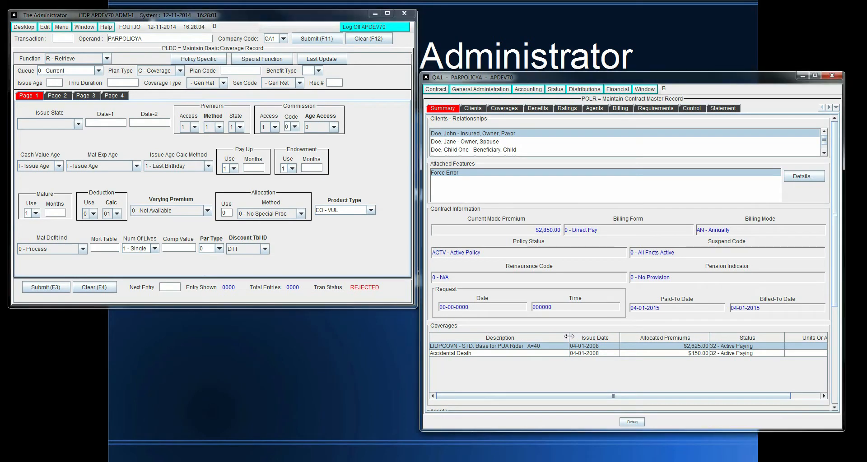
{"action": "left_click_drag", "start_coordinate": [569, 337], "coordinate": [558, 339]}
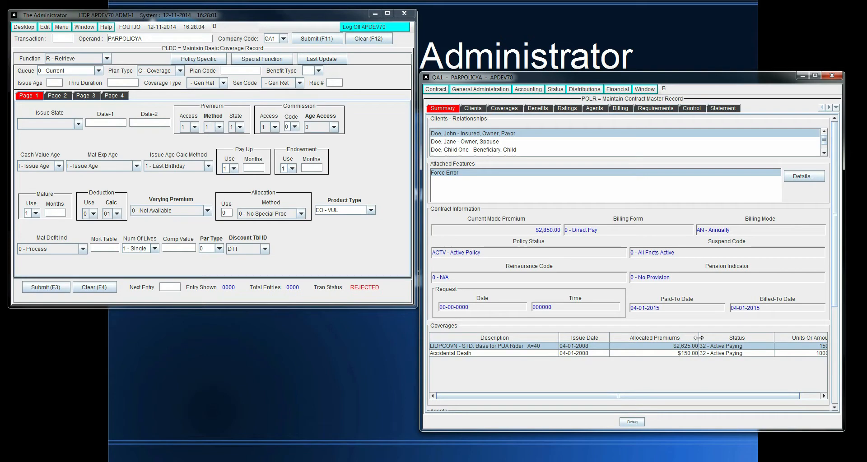
{"action": "left_click_drag", "start_coordinate": [700, 337], "coordinate": [678, 335]}
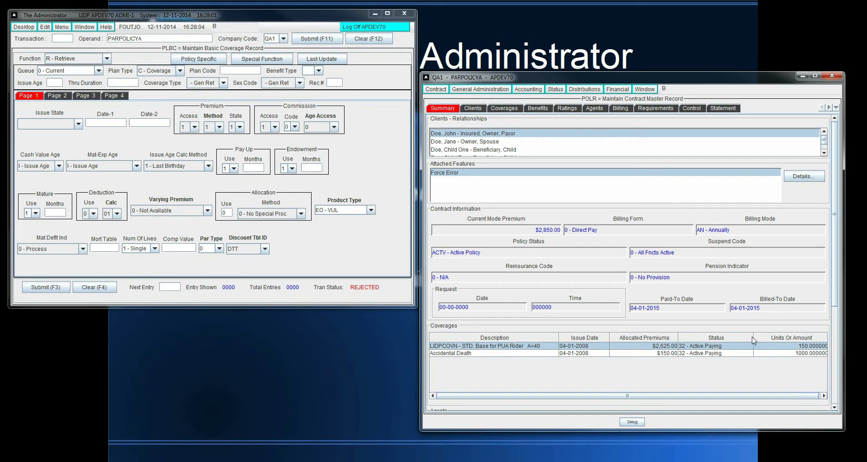
{"action": "left_click_drag", "start_coordinate": [752, 337], "coordinate": [743, 337]}
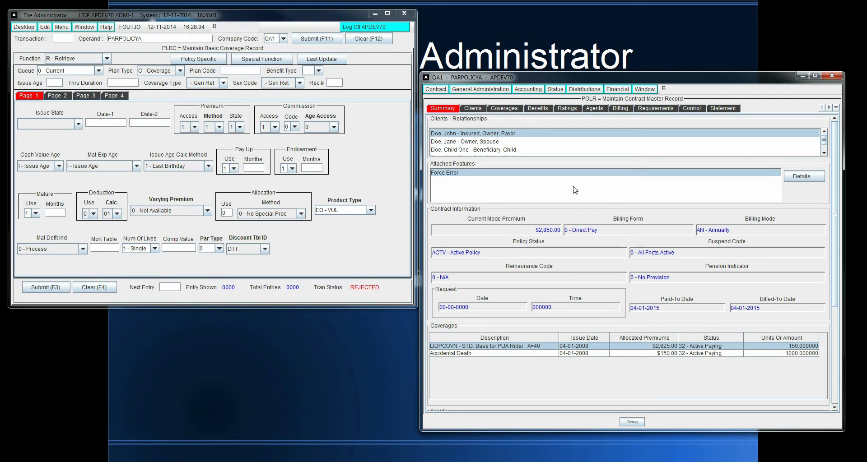
Review the contract's current client list and its accounting history, and close the history
{"action": "left_click", "coordinate": [474, 111]}
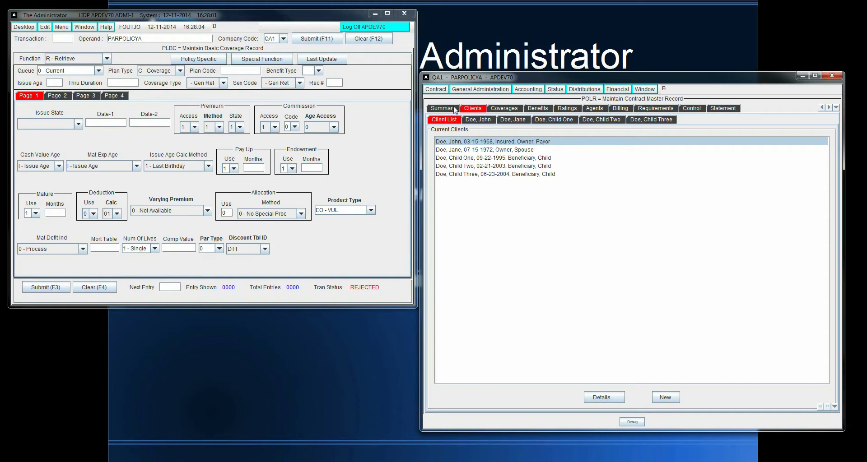
{"action": "left_click", "coordinate": [531, 90]}
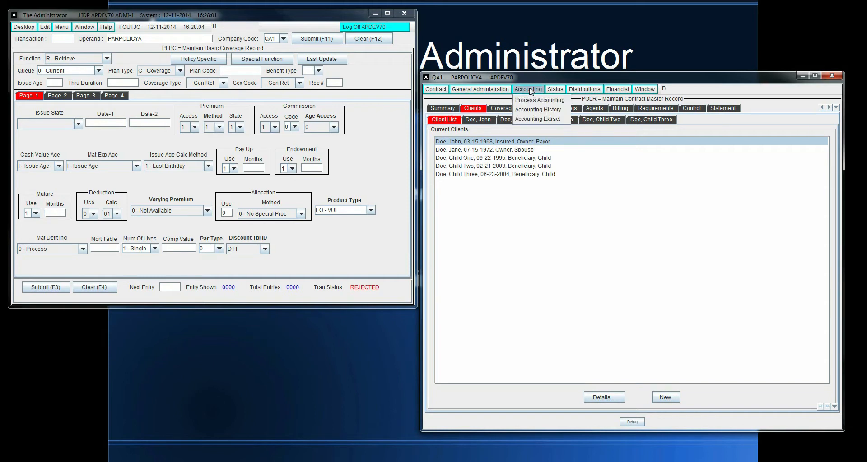
{"action": "left_click", "coordinate": [529, 113]}
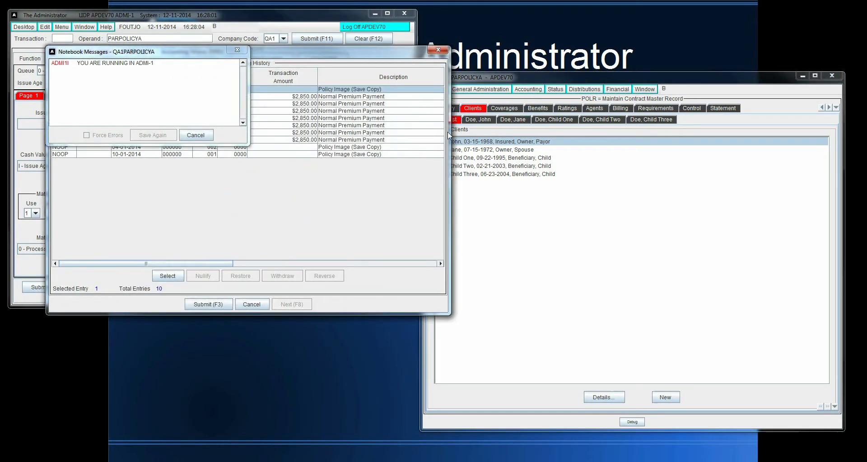
{"action": "left_click", "coordinate": [202, 137]}
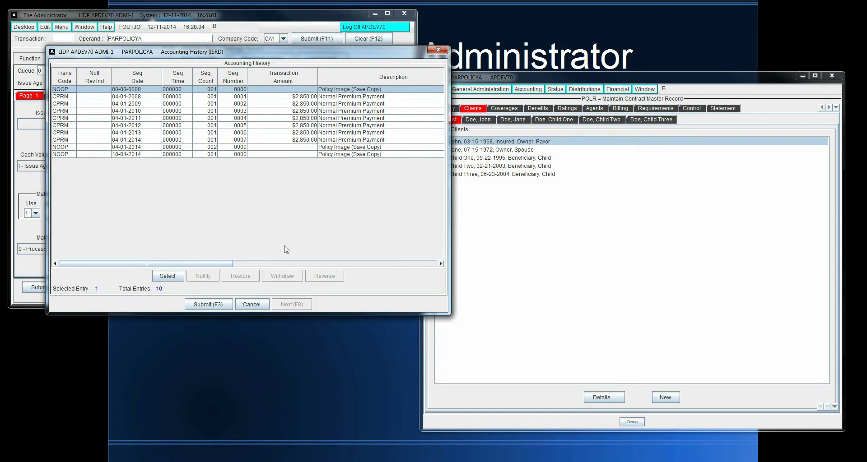
{"action": "left_click", "coordinate": [251, 305]}
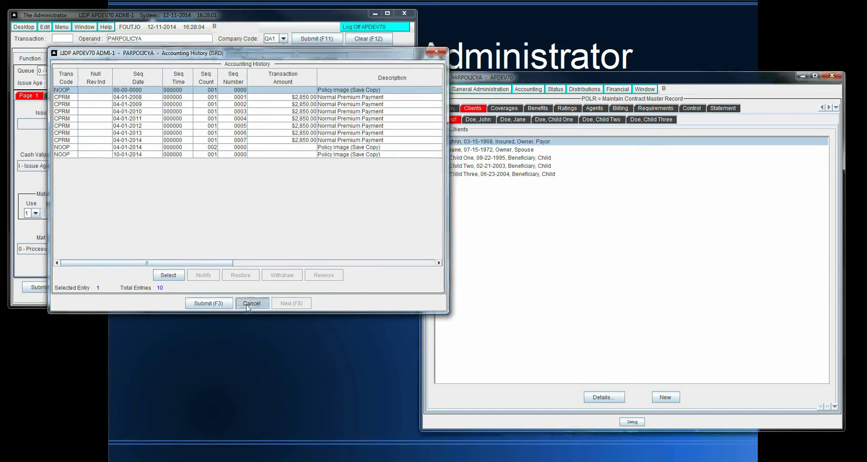
Retrieve the policy's dividends earned segment with transaction TRDE and dismiss the processing messages
{"action": "left_click", "coordinate": [62, 40]}
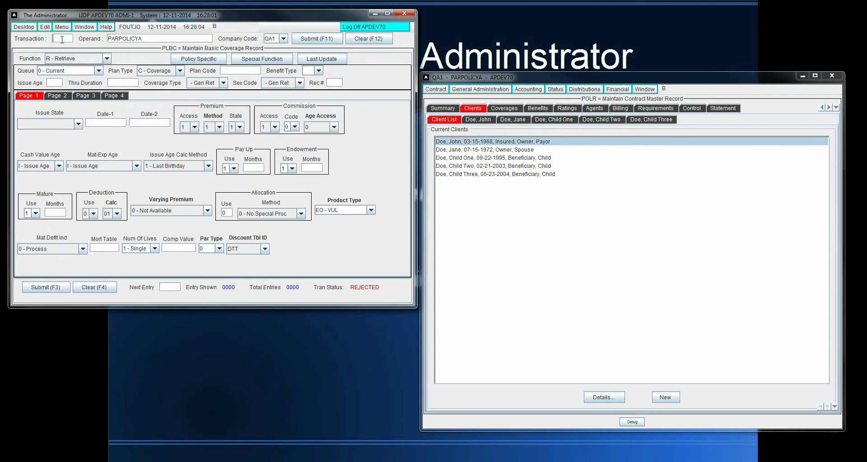
{"action": "type", "text": "TRDE"}
{"action": "key", "text": "Tab"}
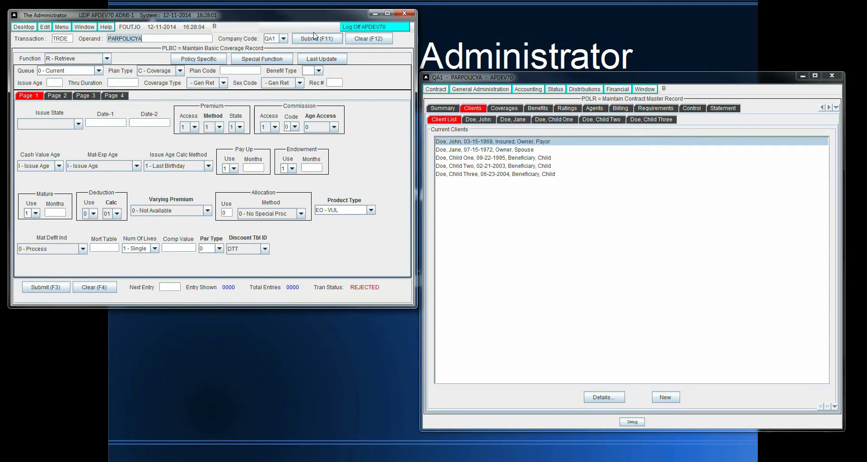
{"action": "left_click", "coordinate": [313, 38]}
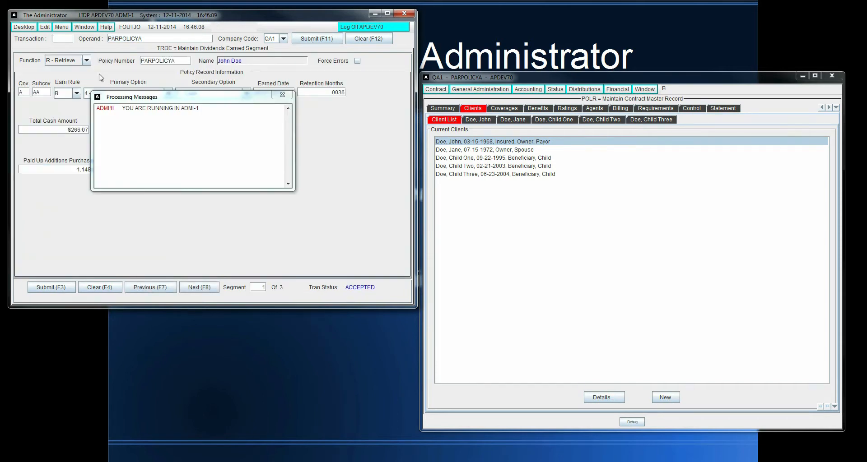
{"action": "left_click", "coordinate": [282, 94]}
Retrieve the policy's dividend addition amounts with transaction TRDA and dismiss the processing messages
{"action": "left_click", "coordinate": [66, 41]}
{"action": "type", "text": "TRDA"}
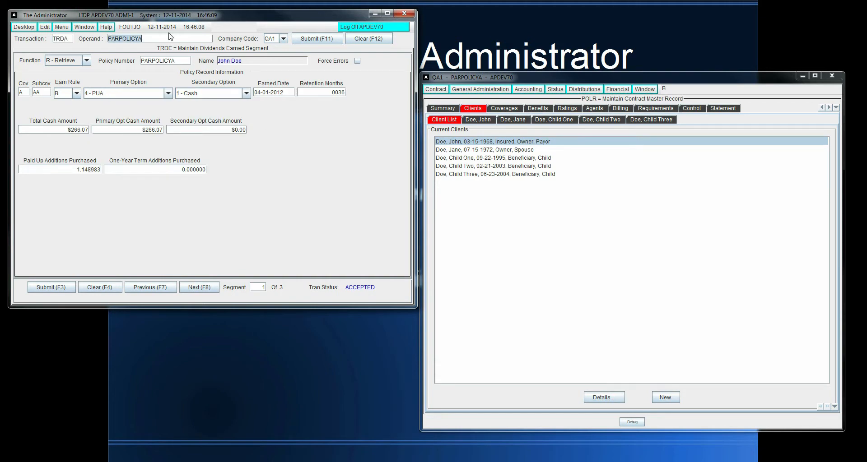
{"action": "left_click", "coordinate": [326, 42]}
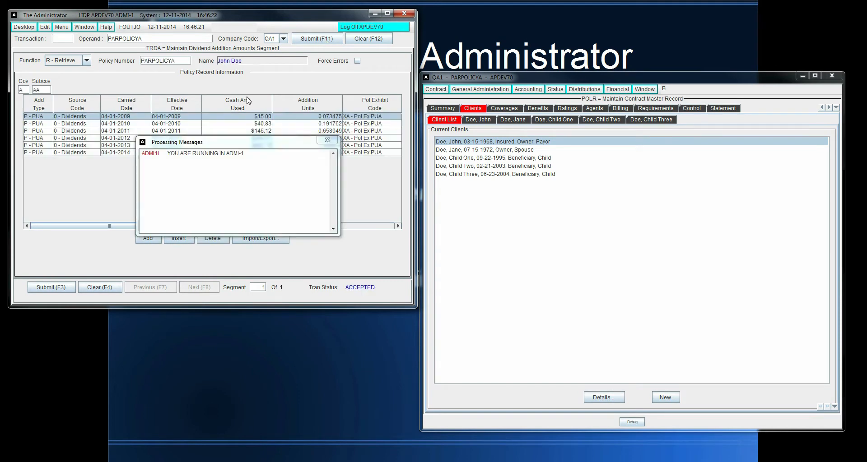
{"action": "left_click", "coordinate": [327, 140]}
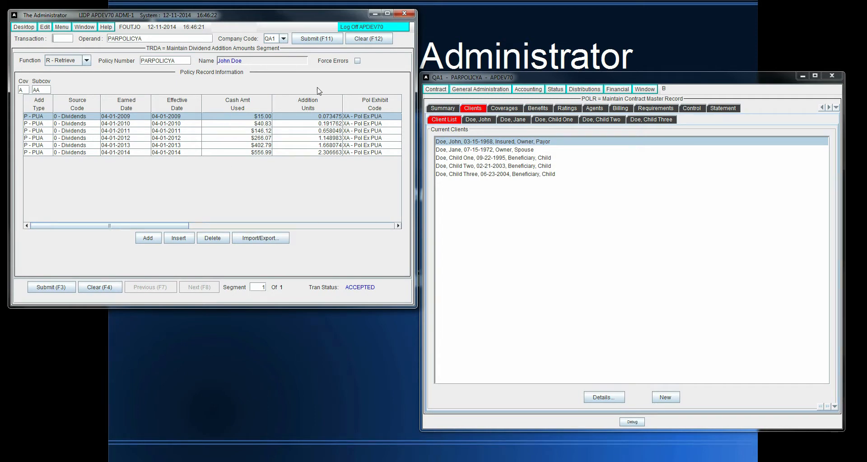
Run a contract value quote for the [Default] coverage selection and dismiss the notebook messages
{"action": "left_click", "coordinate": [485, 89]}
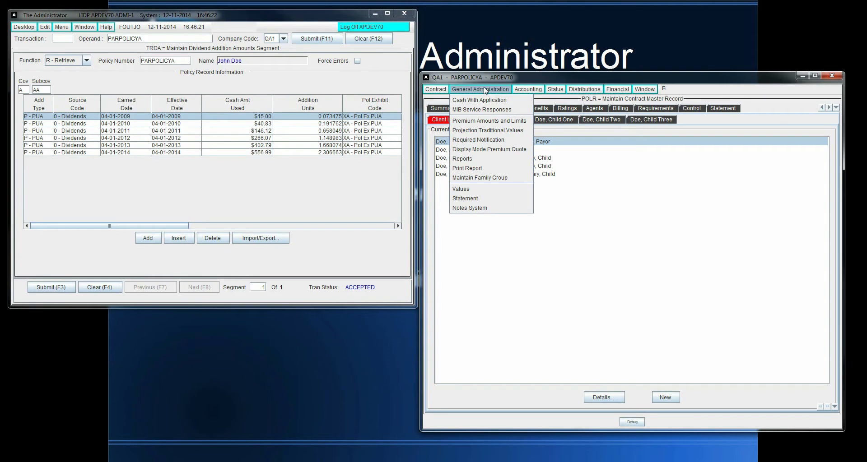
{"action": "left_click", "coordinate": [475, 189]}
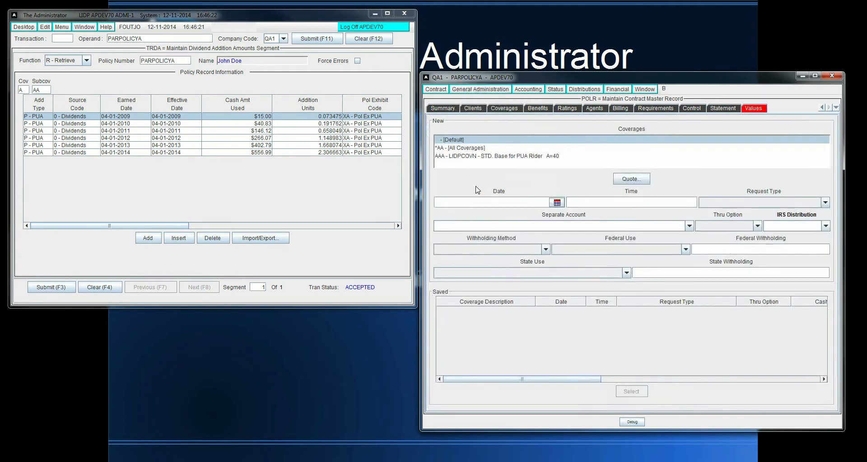
{"action": "left_click", "coordinate": [620, 181]}
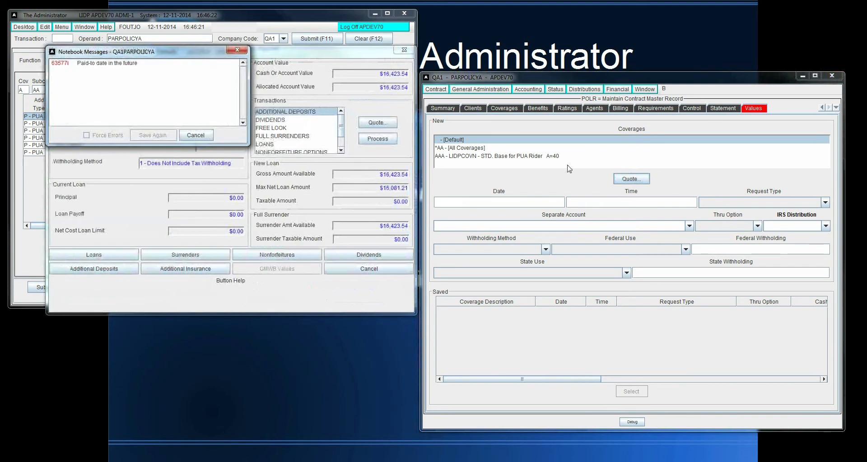
{"action": "left_click", "coordinate": [199, 135]}
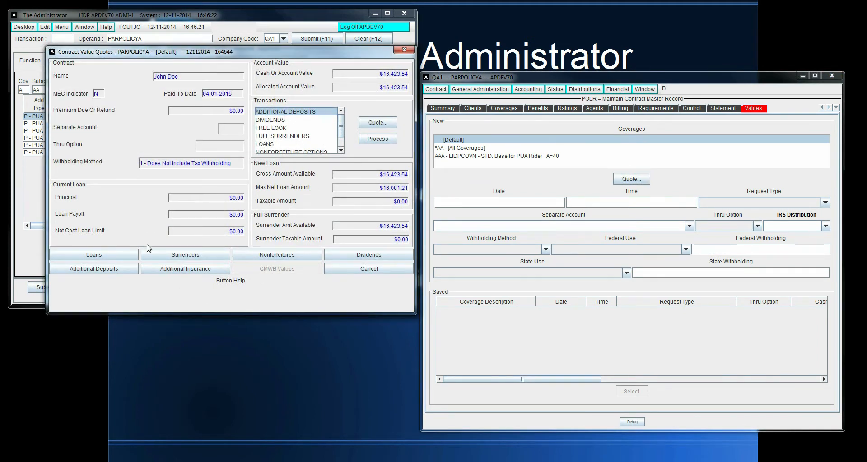
Examine the dividend details of the contract value quote, including paid-up insurance values, and close the quote
{"action": "left_click", "coordinate": [346, 256]}
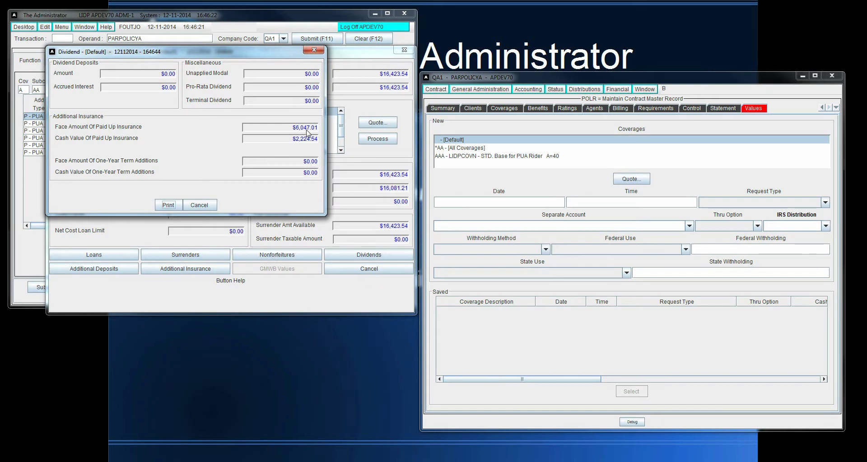
{"action": "left_click", "coordinate": [198, 205]}
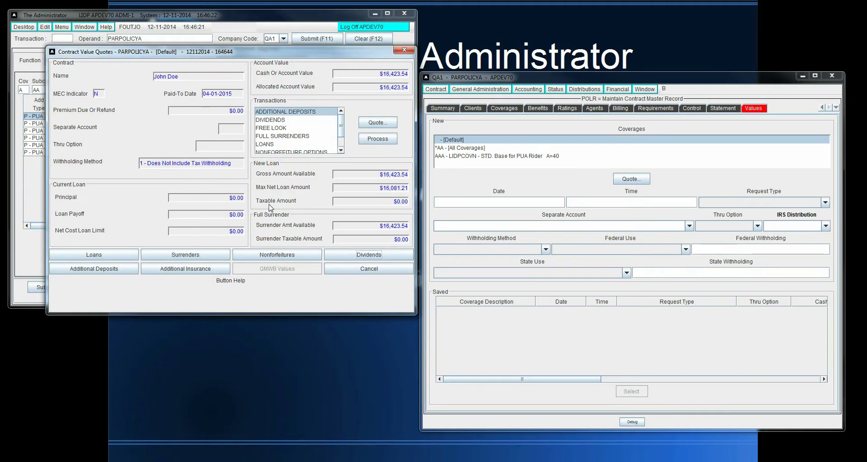
{"action": "left_click", "coordinate": [356, 270]}
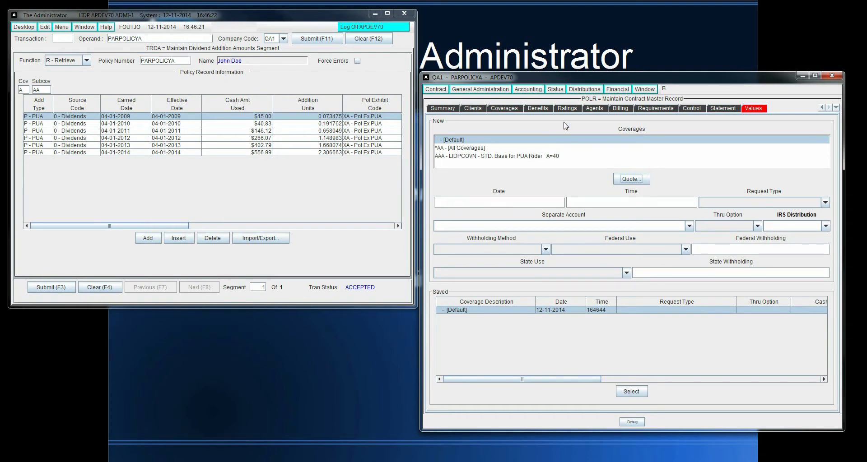
Start processing a death claim for the contract, enlarge its window and dismiss the notebook messages
{"action": "left_click", "coordinate": [555, 90]}
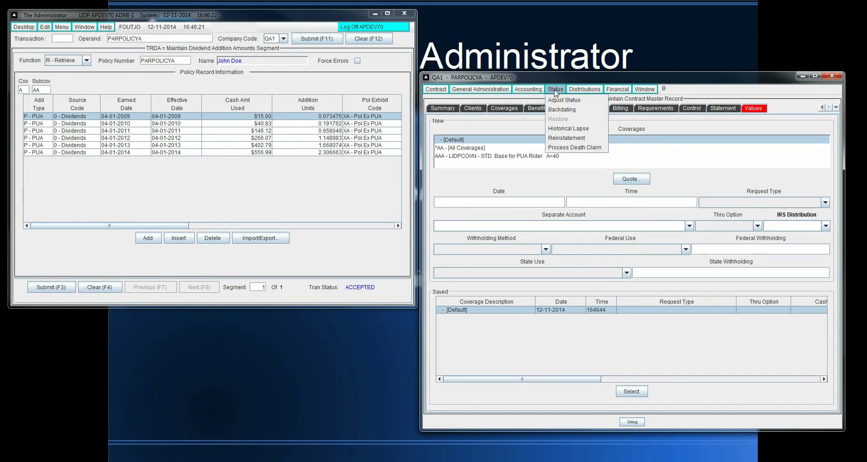
{"action": "left_click", "coordinate": [570, 149]}
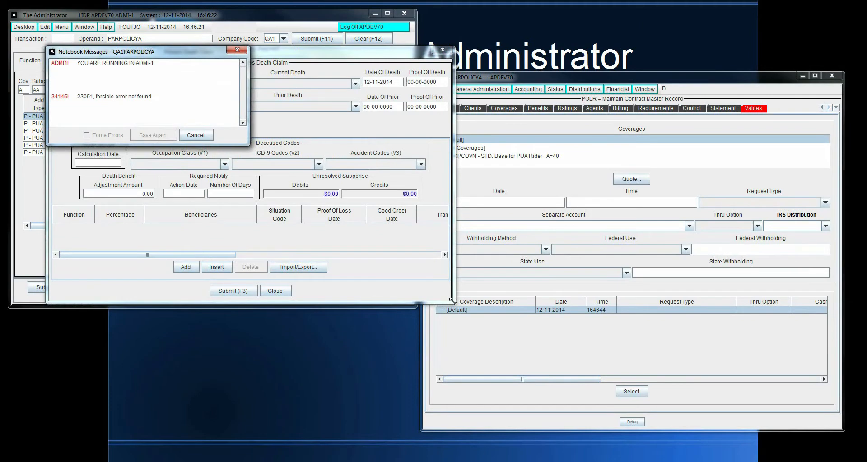
{"action": "left_click_drag", "start_coordinate": [455, 304], "coordinate": [506, 343]}
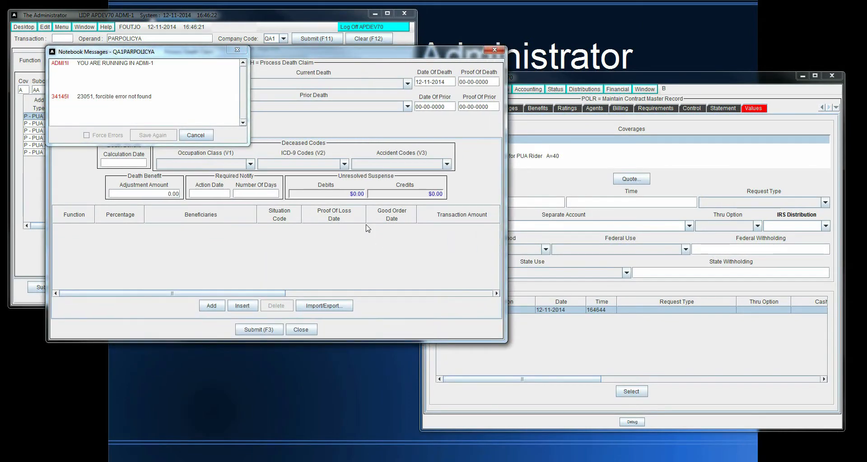
{"action": "left_click", "coordinate": [195, 136]}
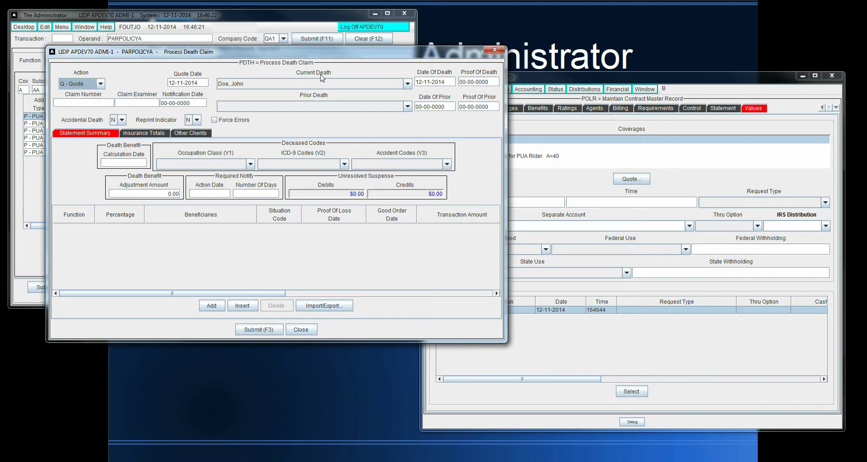
Check the clients available for the current death and examine the insurance totals of the death claim quote
{"action": "left_click", "coordinate": [408, 84]}
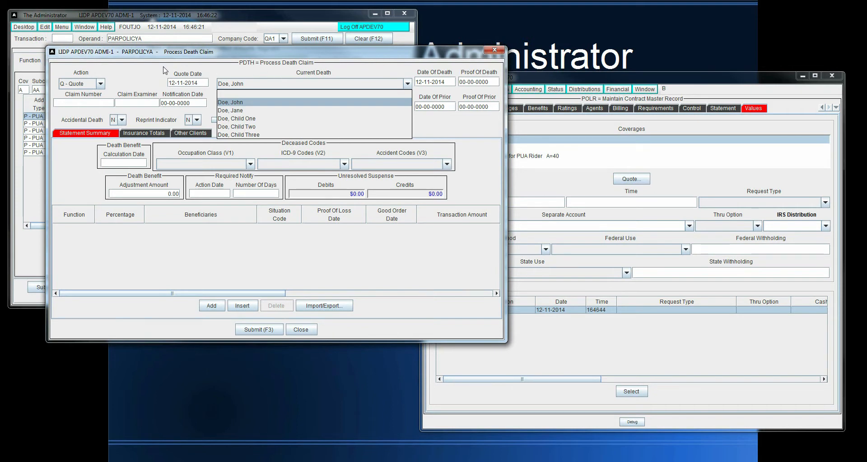
{"action": "left_click", "coordinate": [136, 76]}
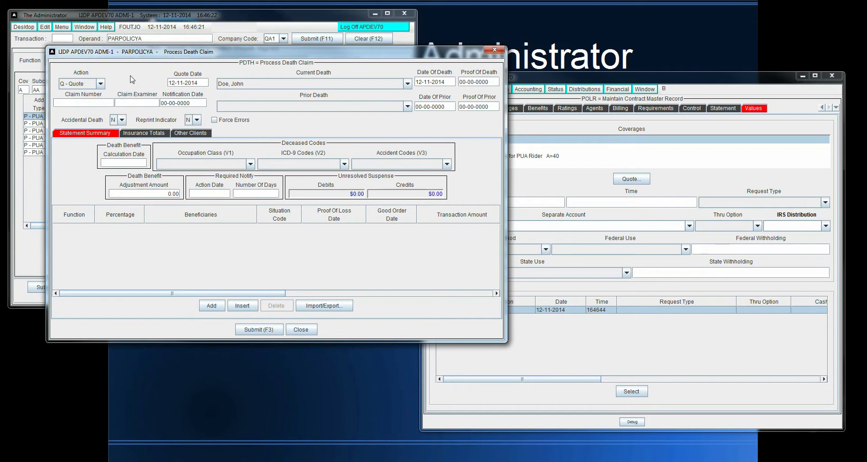
{"action": "left_click", "coordinate": [144, 133]}
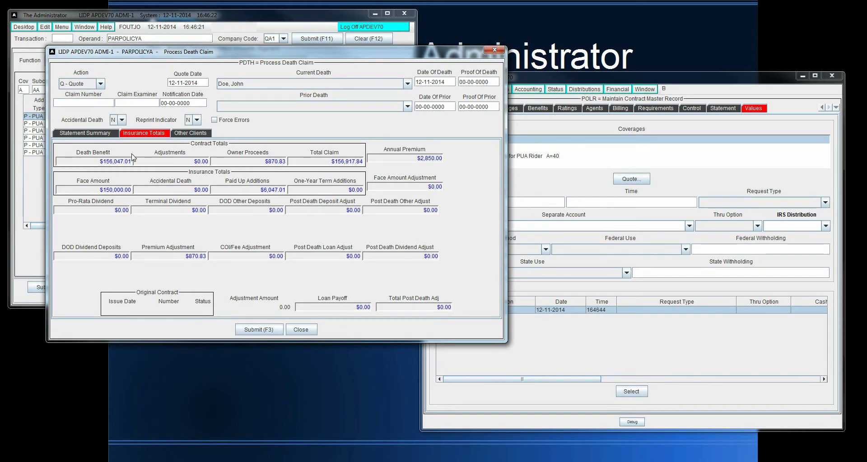
Set Accidental Death to Y, resubmit the death claim quote and dismiss the notebook messages
{"action": "left_click", "coordinate": [122, 120]}
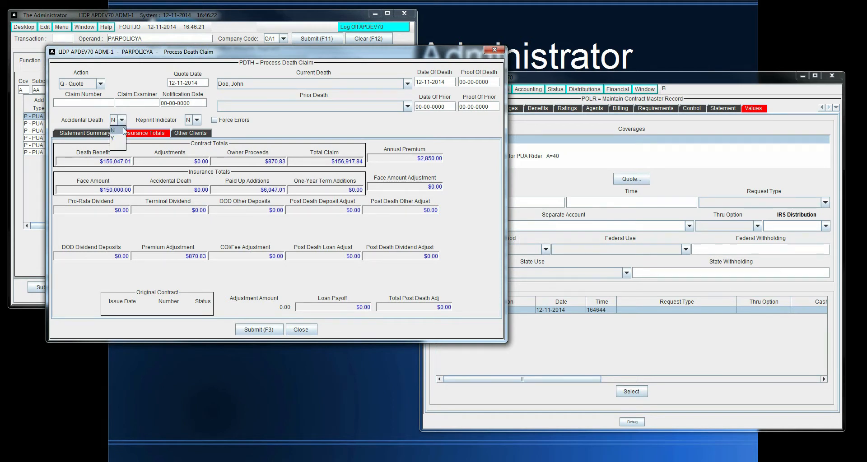
{"action": "left_click", "coordinate": [120, 139]}
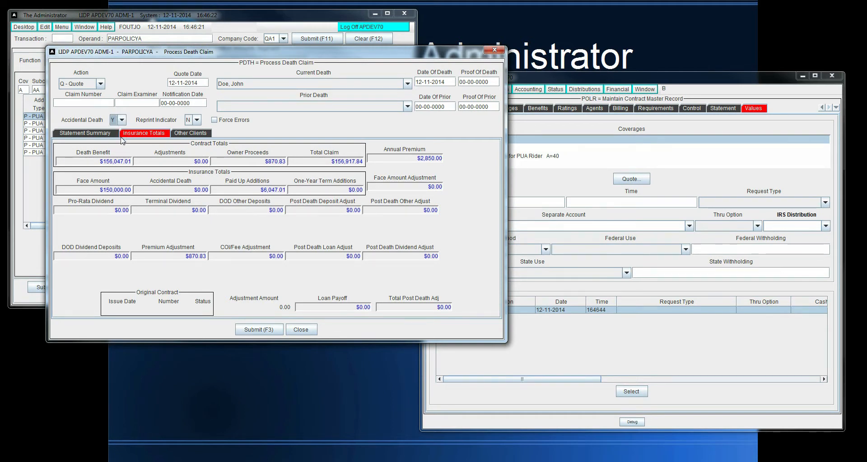
{"action": "left_click", "coordinate": [254, 331]}
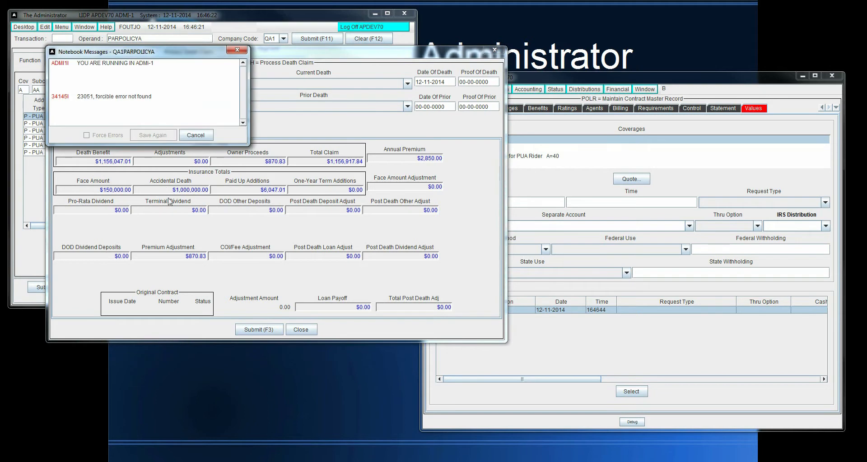
{"action": "left_click", "coordinate": [195, 135]}
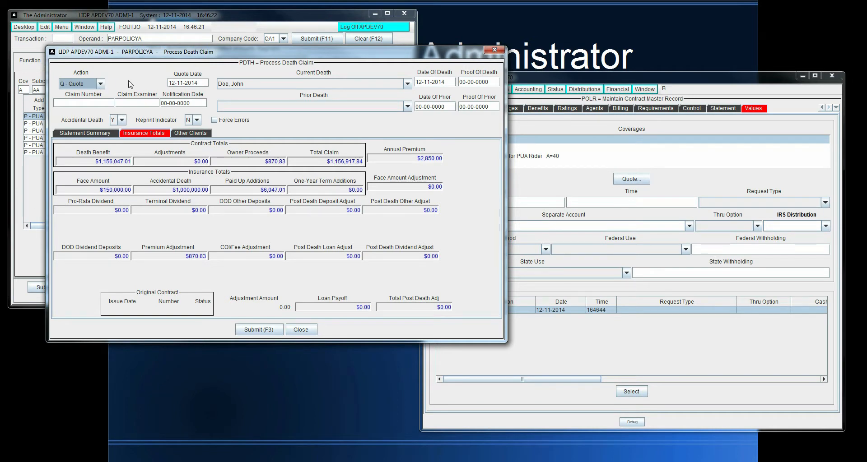
Set the date of death to 11-15-2014 and proof of death to 11-28-2014, resubmit the quote and dismiss the notebook messages
{"action": "left_click", "coordinate": [425, 83]}
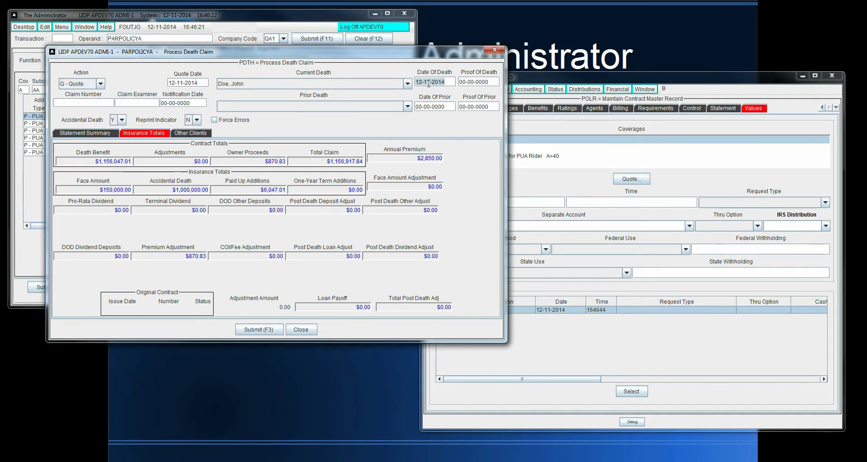
{"action": "type", "text": "11-15-2014"}
{"action": "key", "text": "Tab"}
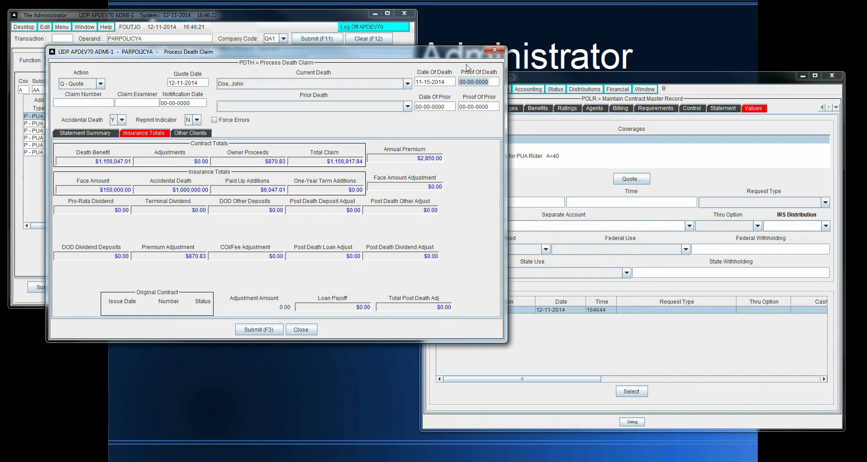
{"action": "type", "text": "1"}
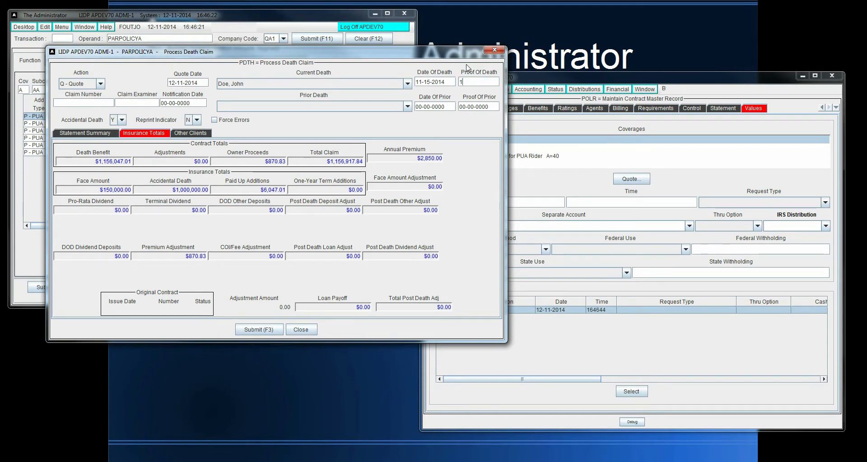
{"action": "type", "text": "1-28"}
{"action": "type", "text": "-2014"}
{"action": "key", "text": "Tab"}
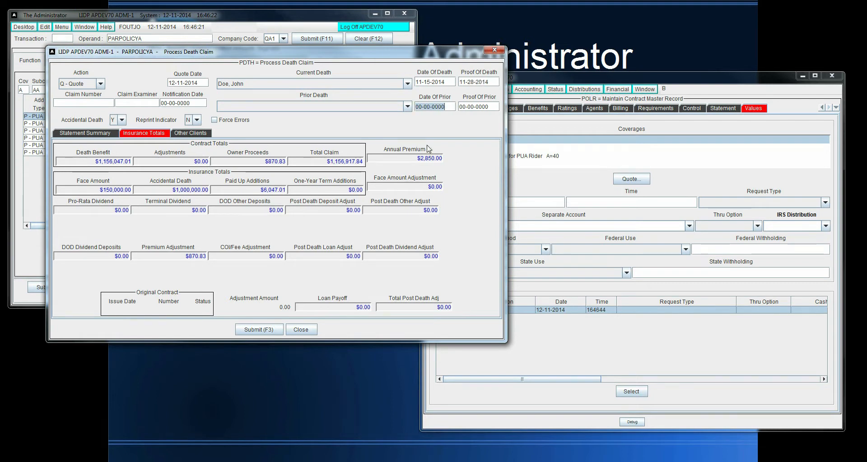
{"action": "left_click", "coordinate": [252, 332]}
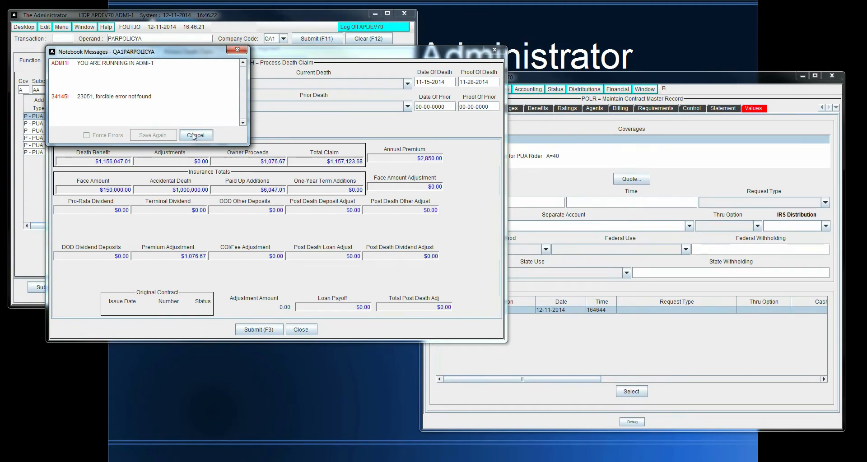
{"action": "left_click", "coordinate": [194, 136]}
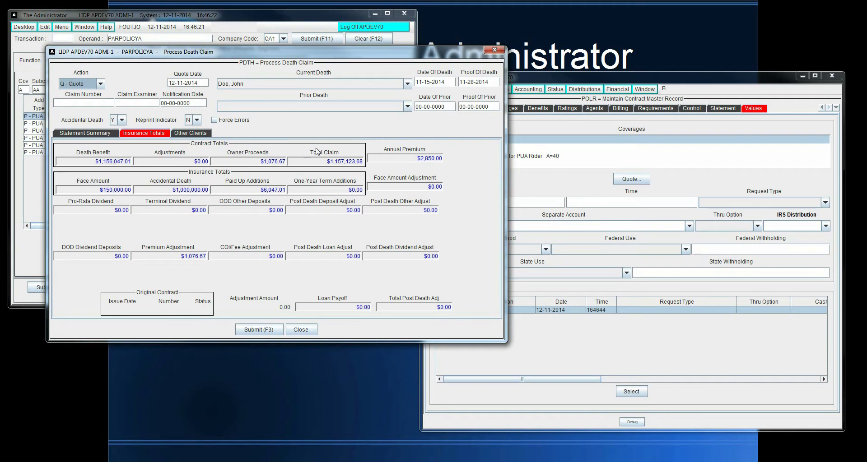
Review the other clients, insurance totals and statement summary of the death claim quote
{"action": "left_click", "coordinate": [204, 134]}
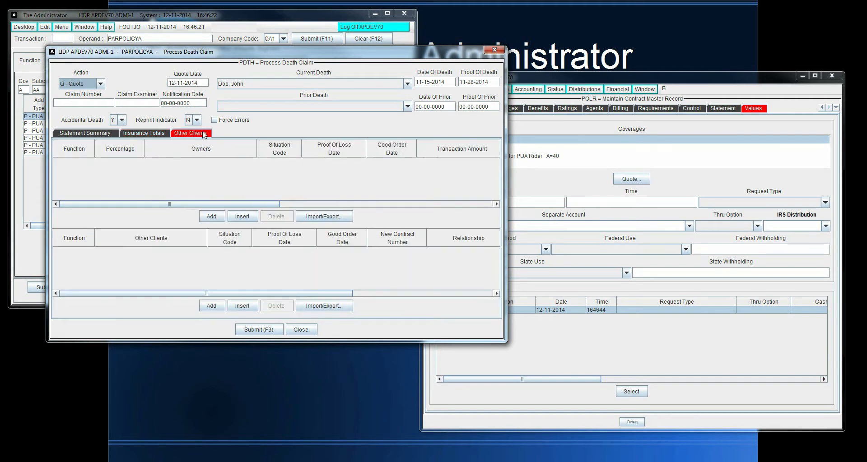
{"action": "left_click", "coordinate": [161, 134]}
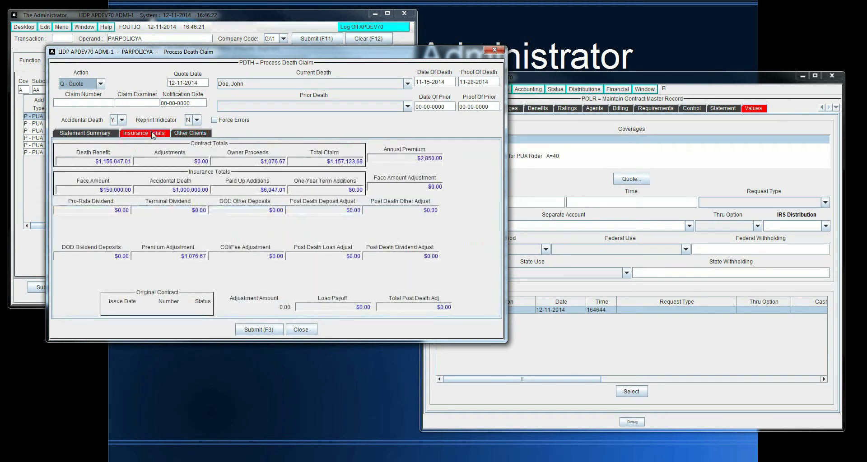
{"action": "left_click", "coordinate": [109, 134]}
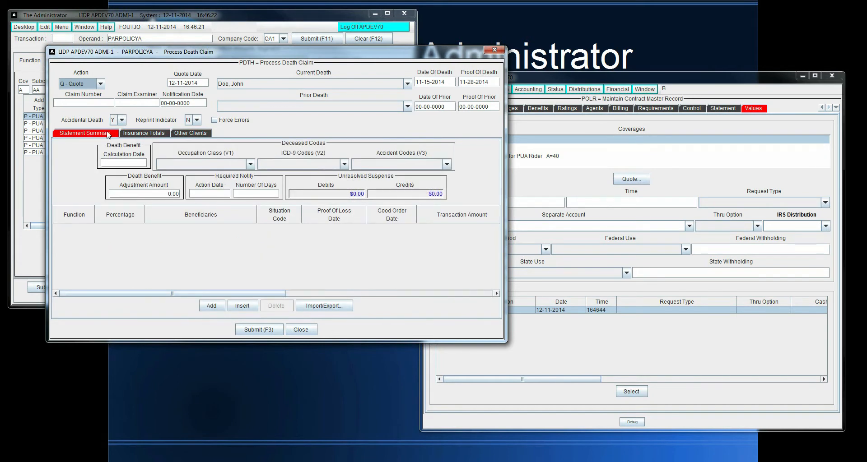
Submit the death claim with the action A - Add and dismiss the notebook messages
{"action": "left_click", "coordinate": [100, 84]}
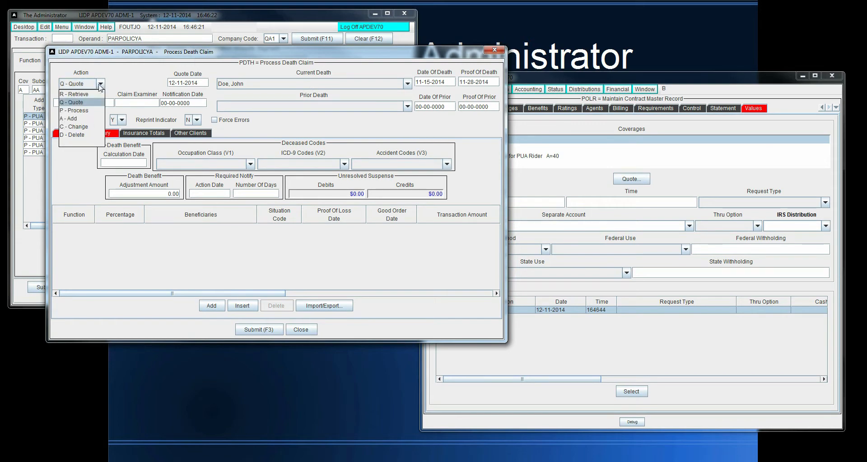
{"action": "left_click", "coordinate": [70, 119]}
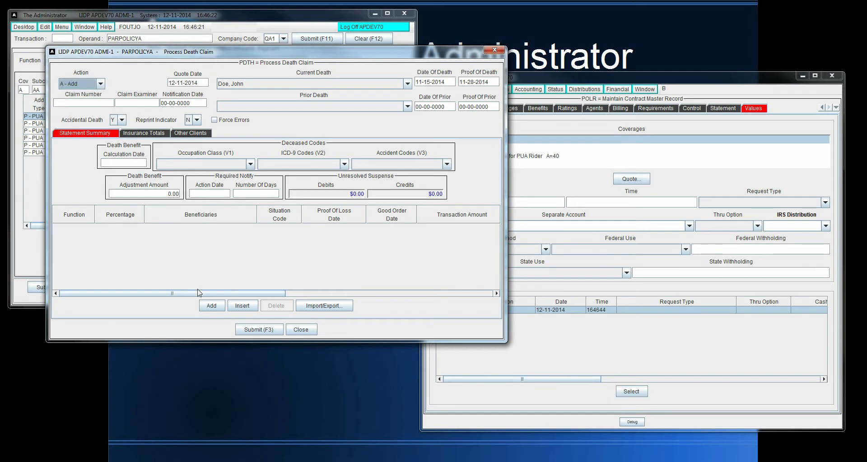
{"action": "left_click", "coordinate": [255, 332]}
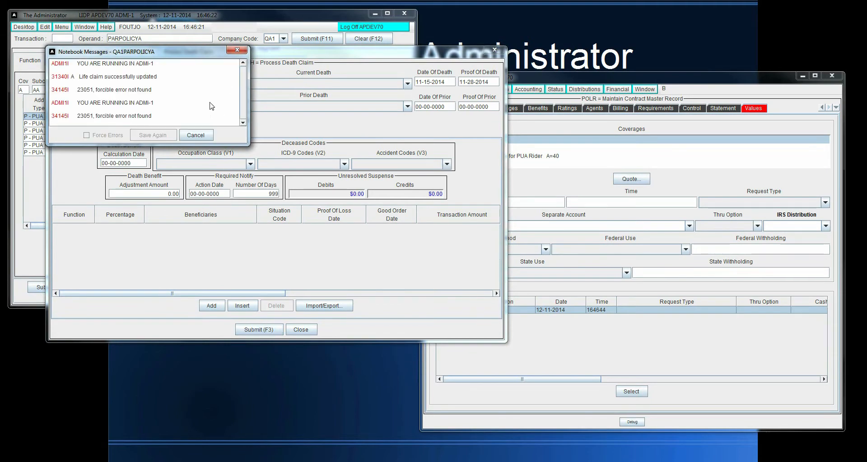
{"action": "left_click", "coordinate": [197, 135]}
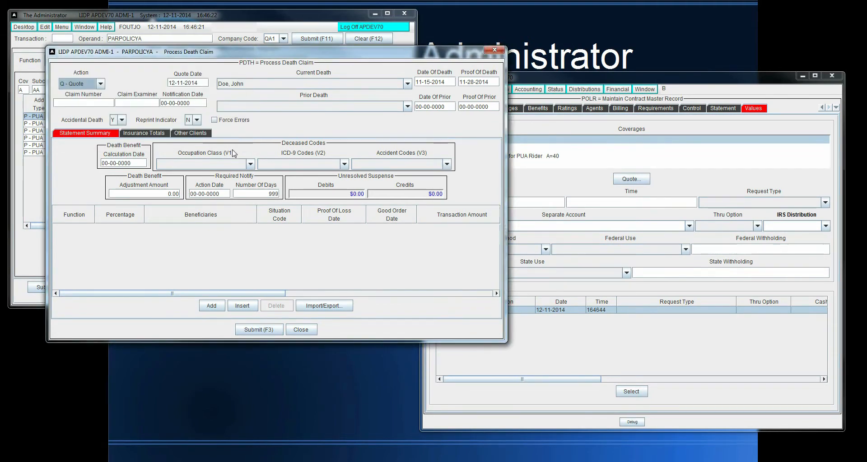
Close the death claim, dismiss the notebook messages, and enlarge and reposition the contract window to show its summary and coverages
{"action": "left_click", "coordinate": [300, 330]}
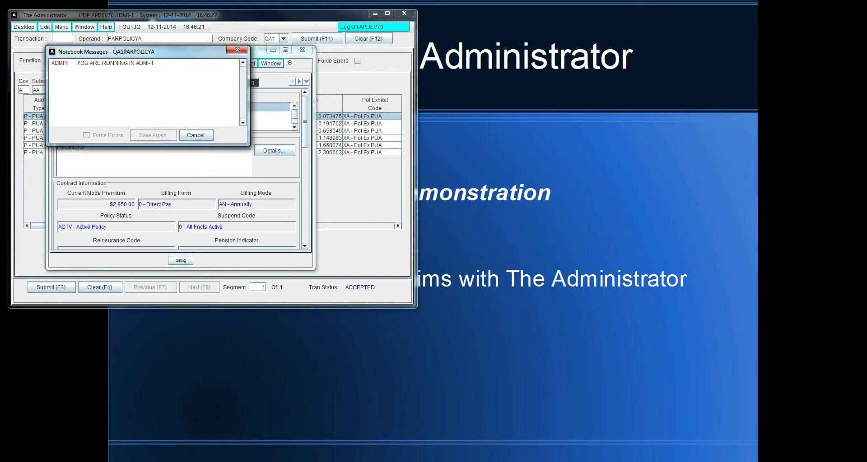
{"action": "left_click", "coordinate": [210, 138]}
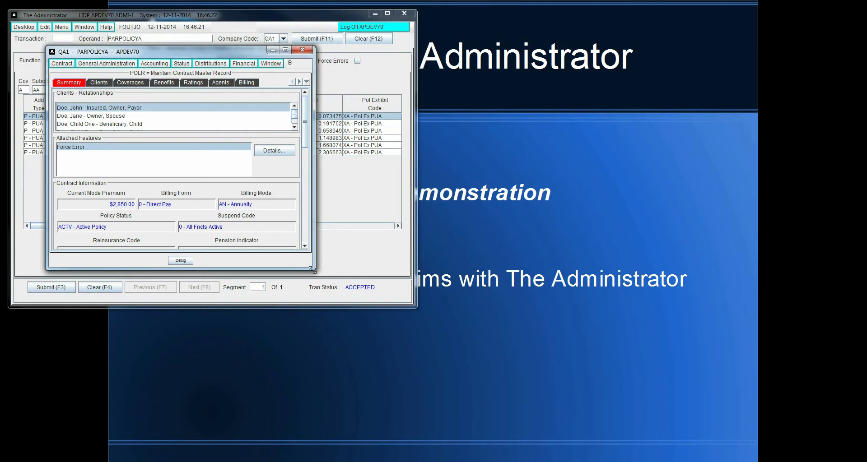
{"action": "left_click_drag", "start_coordinate": [312, 269], "coordinate": [550, 415]}
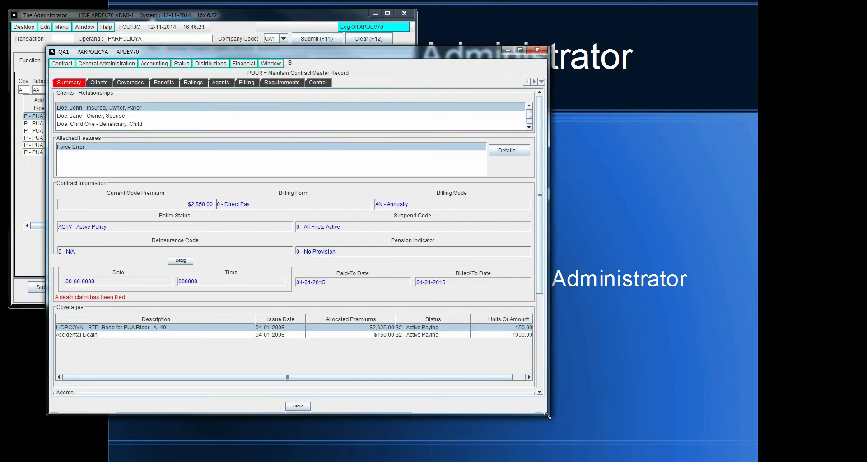
{"action": "left_click_drag", "start_coordinate": [248, 55], "coordinate": [553, 62]}
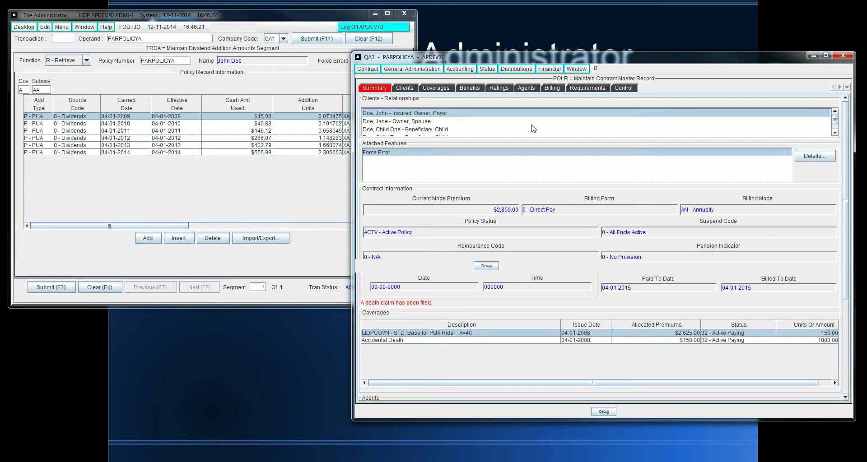
Reopen the contract's death claim for processing, dismiss the notebook messages and move the claim window over the contract window
{"action": "left_click", "coordinate": [487, 70]}
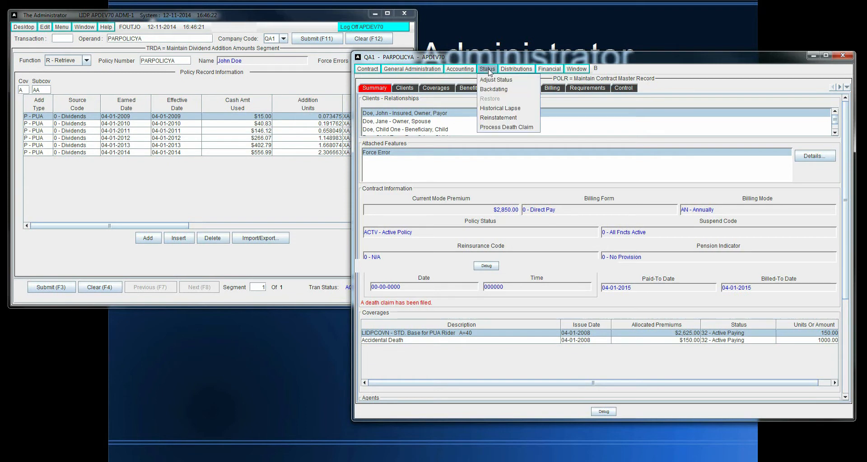
{"action": "left_click", "coordinate": [490, 129]}
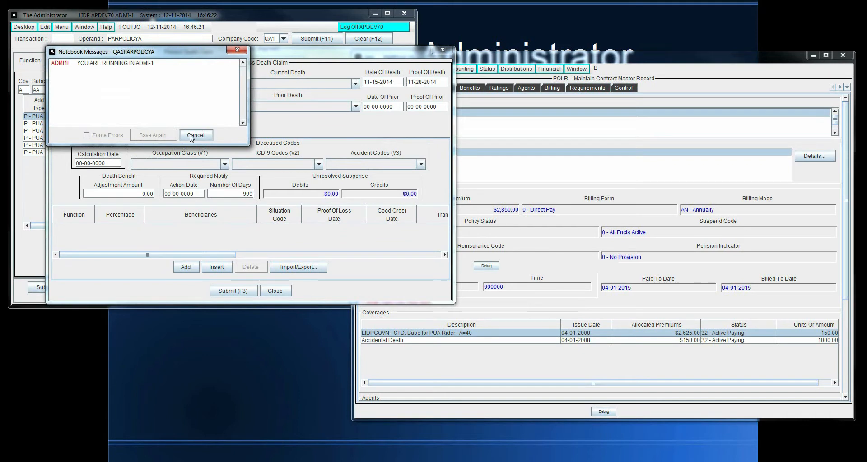
{"action": "left_click", "coordinate": [195, 135]}
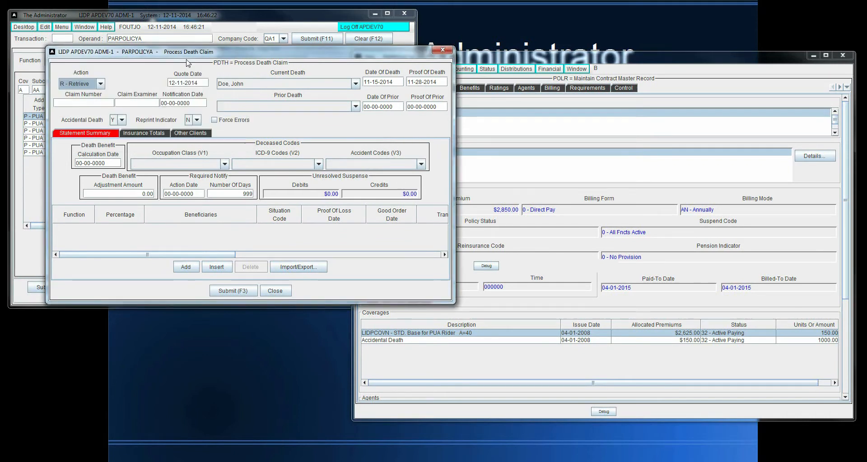
{"action": "left_click_drag", "start_coordinate": [188, 55], "coordinate": [378, 92]}
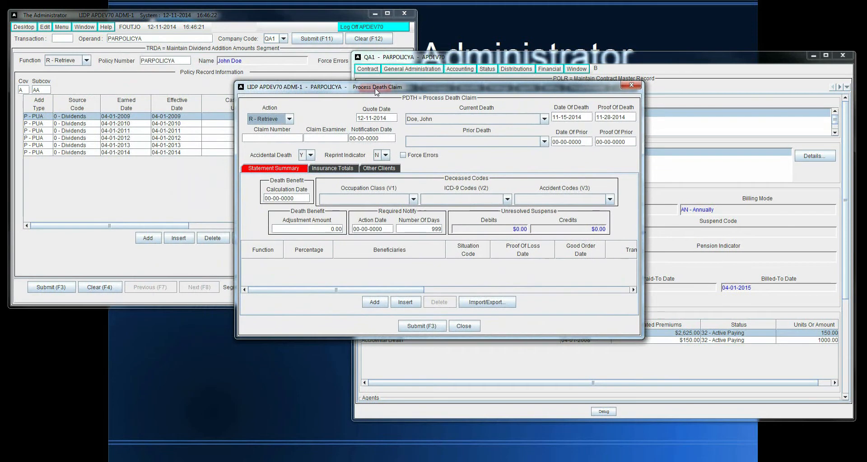
Submit the death claim with the action P - Process and dismiss the notebook messages
{"action": "left_click", "coordinate": [289, 119]}
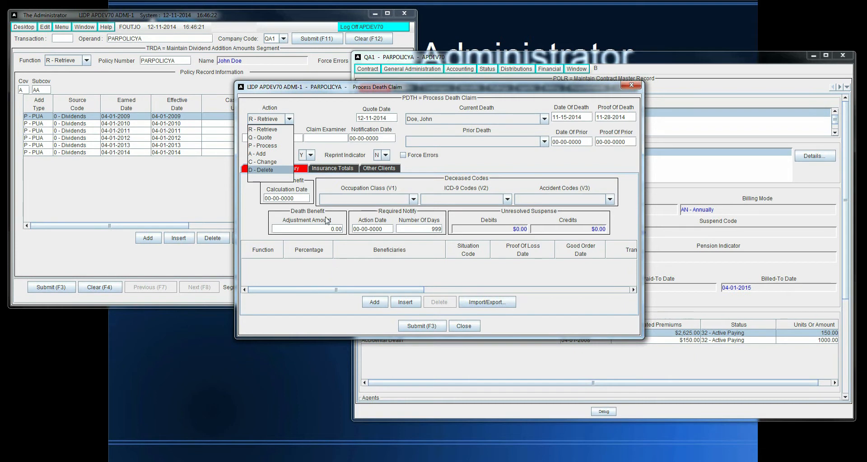
{"action": "left_click", "coordinate": [271, 145]}
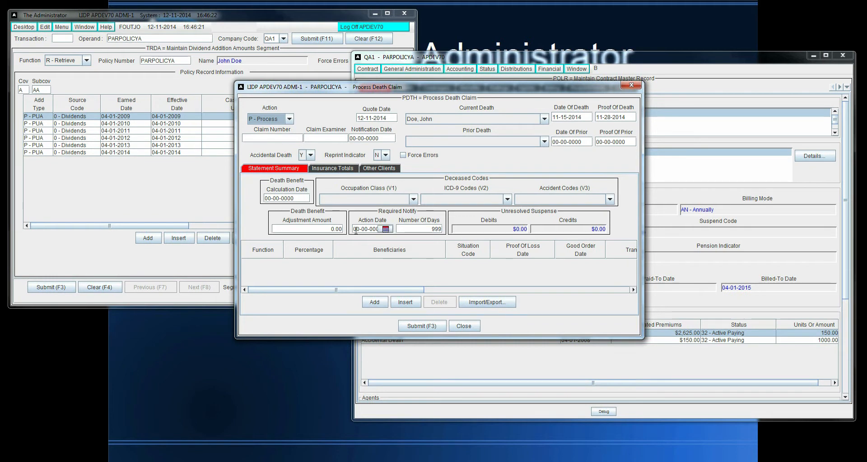
{"action": "left_click", "coordinate": [426, 329]}
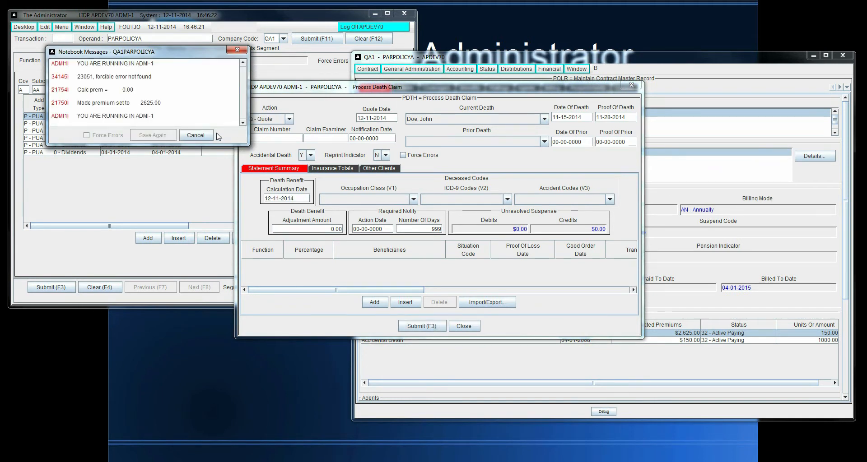
{"action": "left_click", "coordinate": [204, 136]}
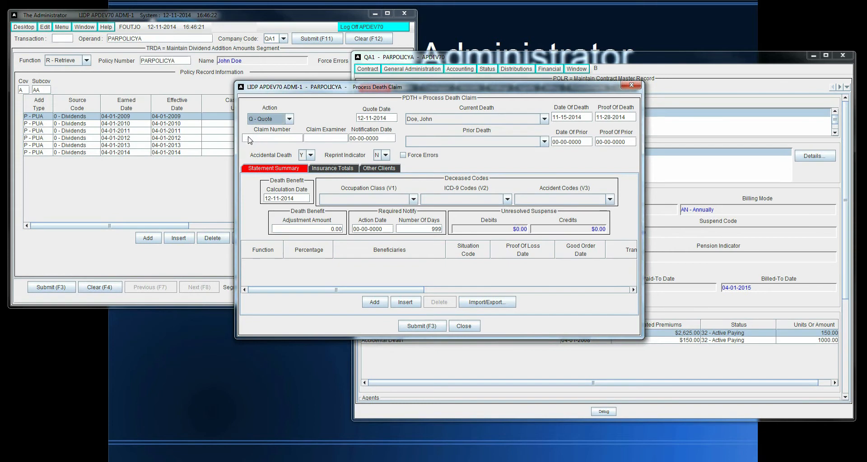
Close the processed claim and its messages, then enlarge and reposition the contract window to examine the contract information and coverage statuses
{"action": "left_click", "coordinate": [465, 329]}
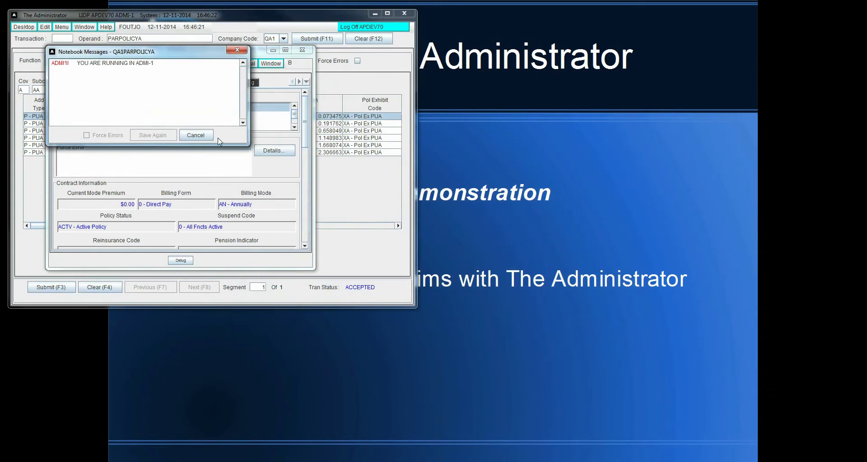
{"action": "left_click", "coordinate": [195, 134]}
{"action": "left_click_drag", "start_coordinate": [179, 50], "coordinate": [494, 101]}
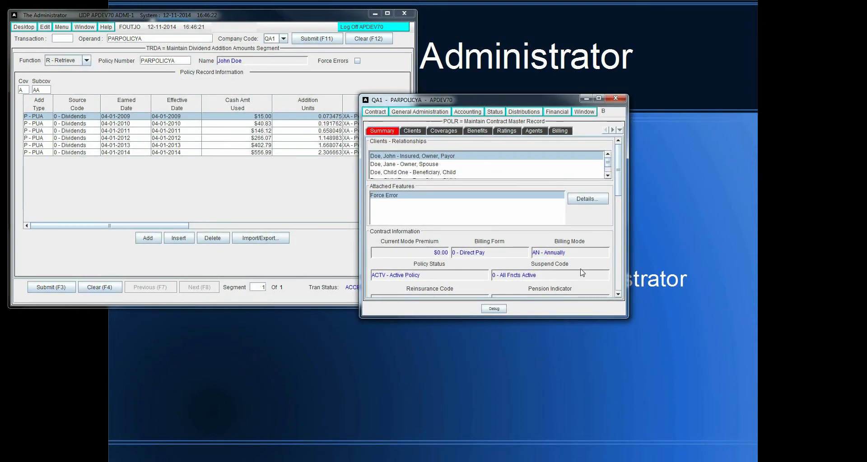
{"action": "left_click_drag", "start_coordinate": [624, 319], "coordinate": [828, 450]}
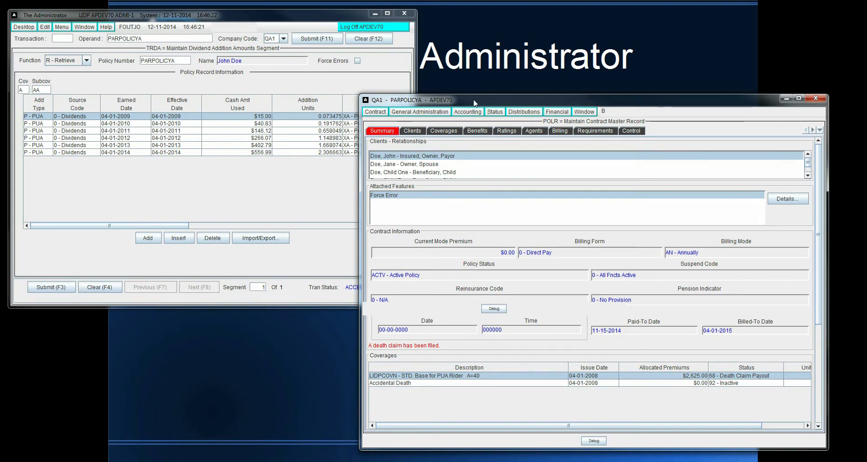
{"action": "left_click_drag", "start_coordinate": [475, 103], "coordinate": [413, 79]}
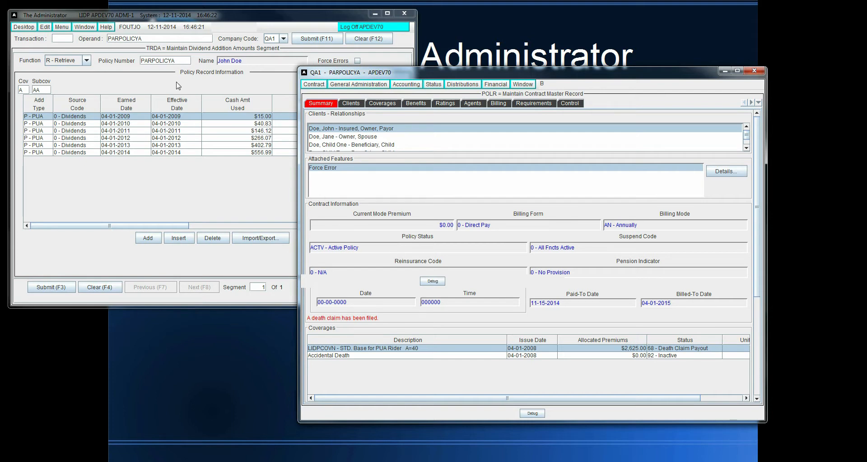
Run the DSBR transaction for policy PARPOLICYA to retrieve its accounting extracts
{"action": "left_click", "coordinate": [60, 38]}
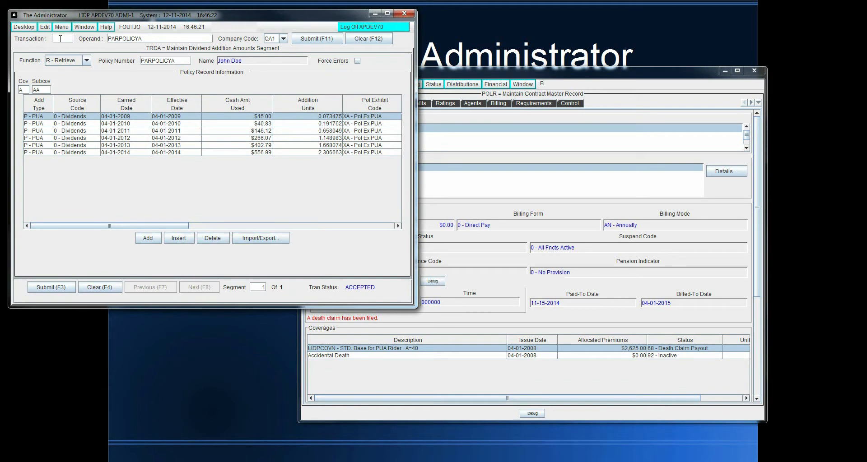
{"action": "type", "text": "DSBR"}
{"action": "key", "text": "Tab"}
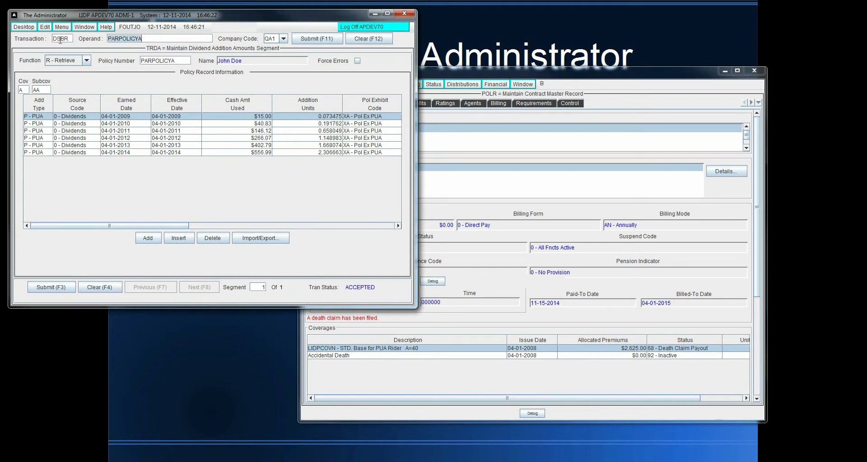
{"action": "left_click", "coordinate": [308, 40]}
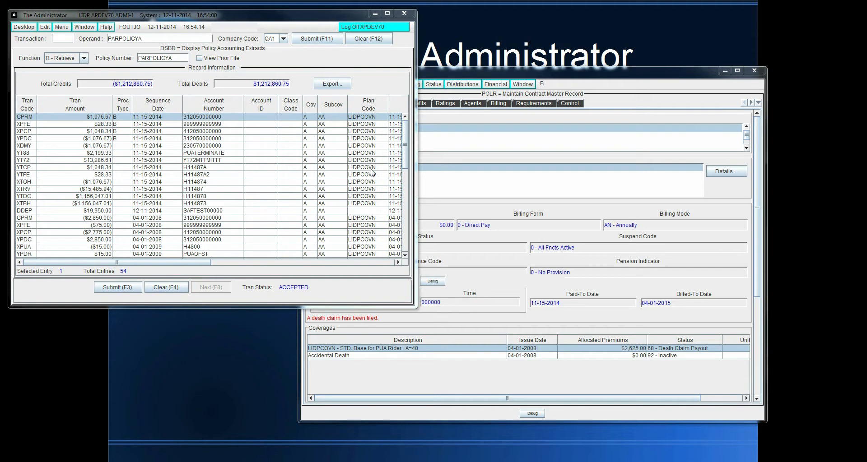
Look through the accounting extracts, widen their window and highlight the entries with sequence date 11-15-2014
{"action": "left_click_drag", "start_coordinate": [405, 158], "coordinate": [406, 233]}
{"action": "scroll", "coordinate": [404, 224], "scroll_direction": "up", "scroll_amount": 6}
{"action": "scroll", "coordinate": [387, 180], "scroll_direction": "up", "scroll_amount": 3}
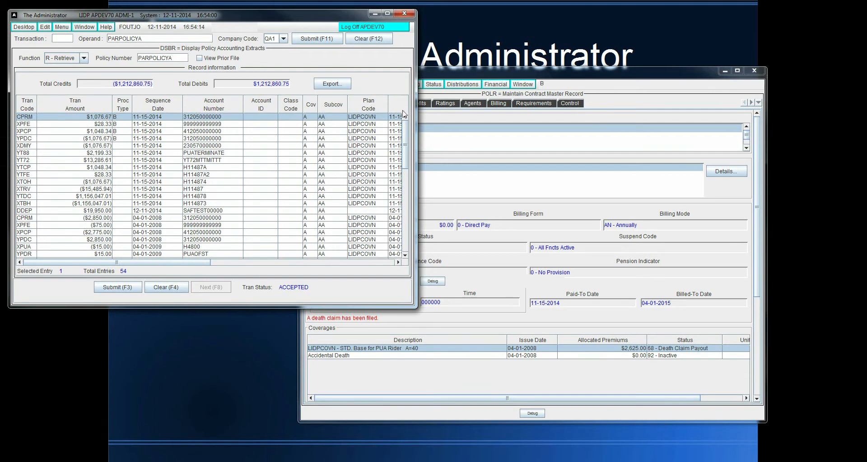
{"action": "left_click_drag", "start_coordinate": [415, 104], "coordinate": [550, 114]}
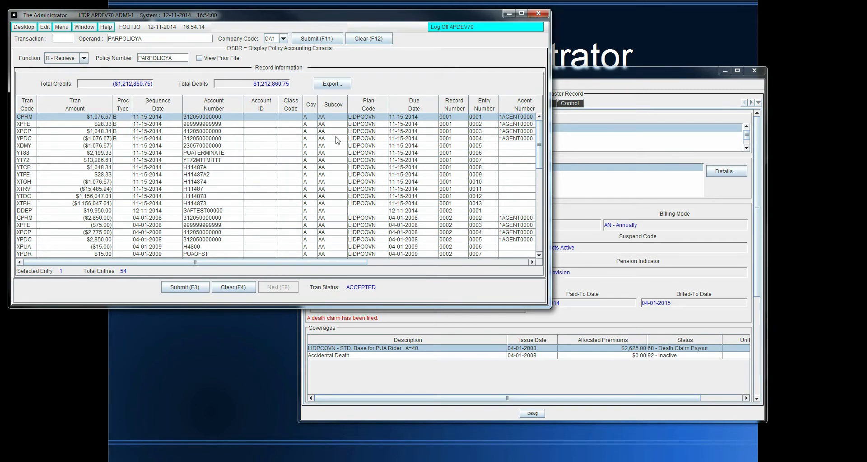
{"action": "left_click", "coordinate": [441, 206], "text": "shift"}
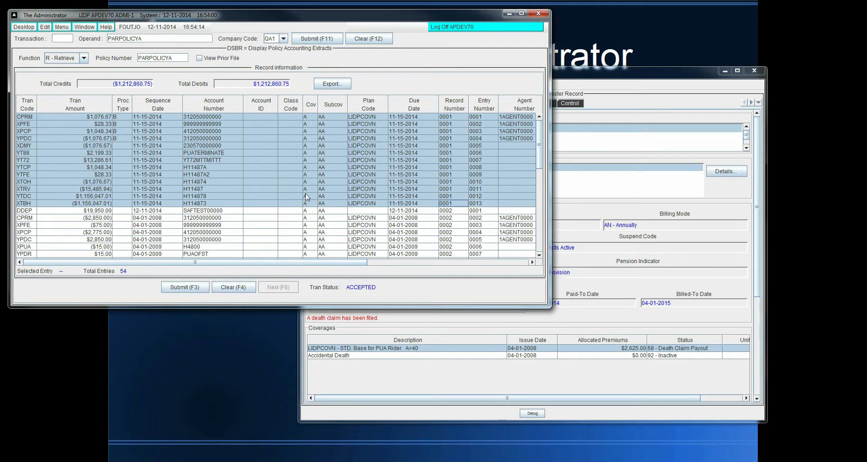
Open the Process Death Claim transaction for the contract and add three blank beneficiary rows
{"action": "left_click", "coordinate": [725, 212]}
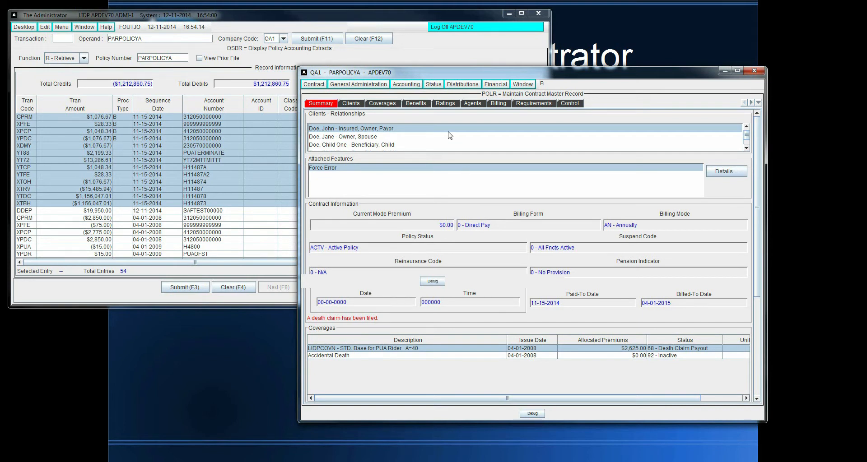
{"action": "left_click", "coordinate": [434, 84]}
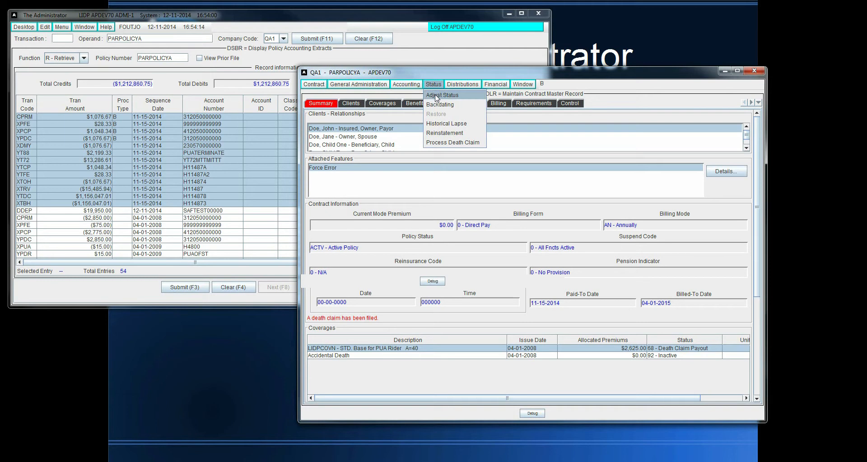
{"action": "left_click", "coordinate": [437, 143]}
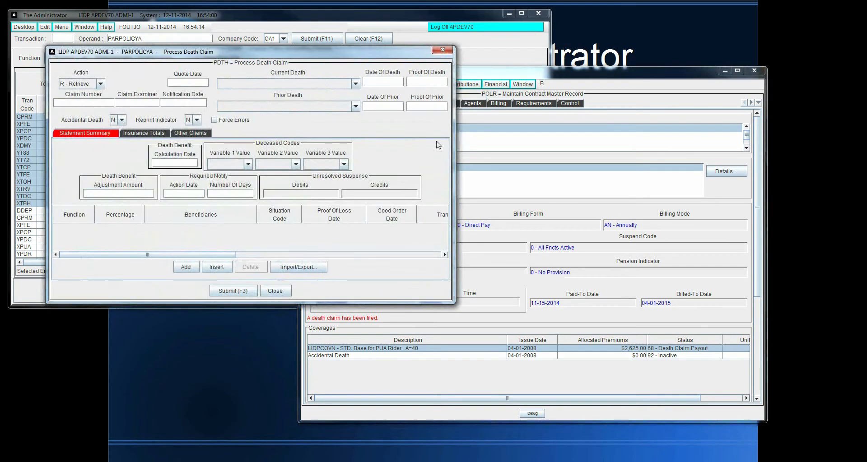
{"action": "left_click", "coordinate": [185, 267]}
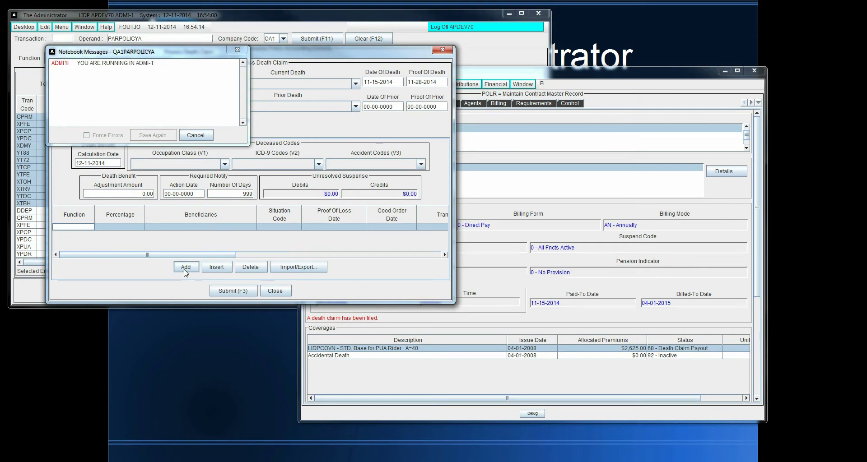
{"action": "left_click", "coordinate": [185, 269]}
{"action": "left_click", "coordinate": [185, 269]}
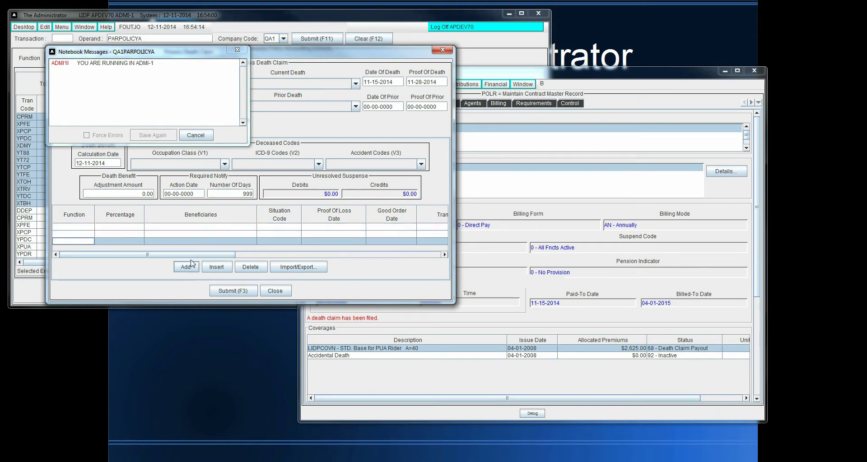
Fill the first beneficiary row with the first child, function A - Add, percentage 33 and situation code 01
{"action": "left_click", "coordinate": [252, 228]}
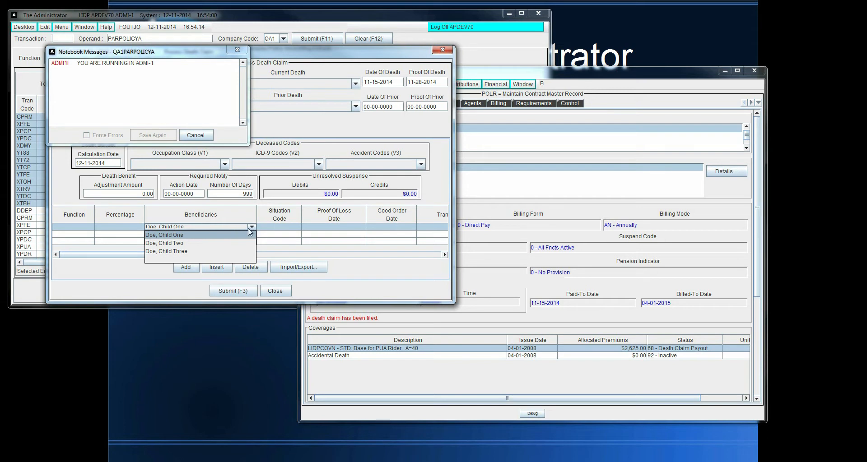
{"action": "left_click", "coordinate": [182, 236]}
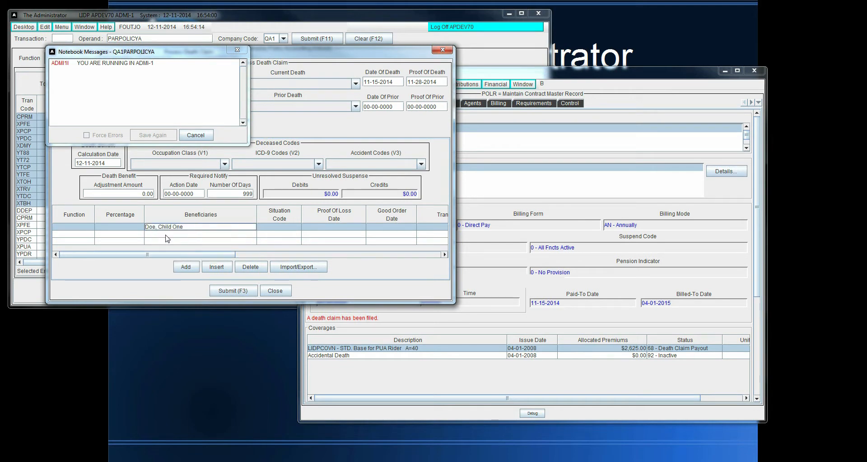
{"action": "left_click", "coordinate": [79, 227]}
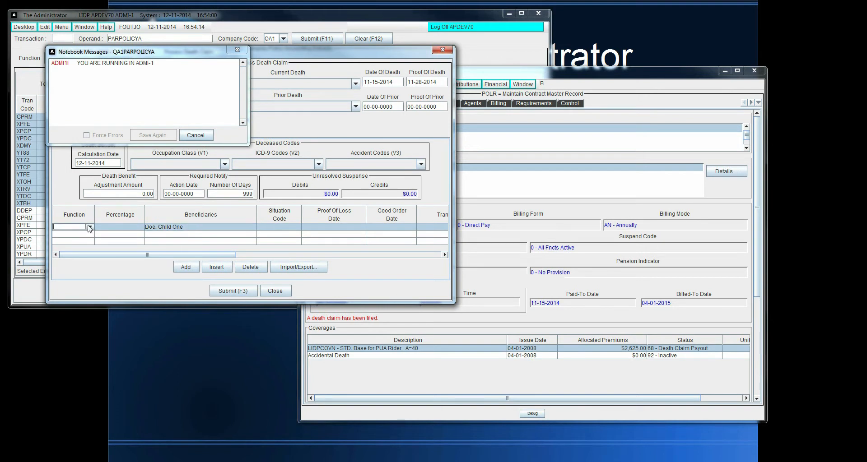
{"action": "left_click", "coordinate": [90, 227]}
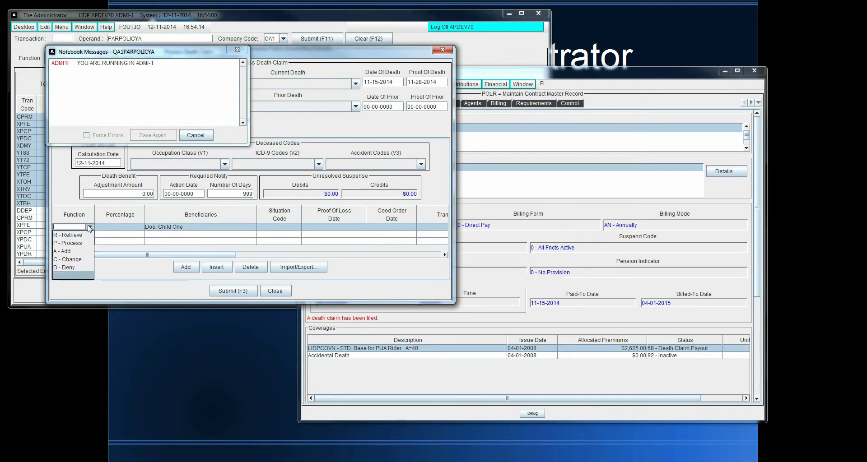
{"action": "left_click", "coordinate": [70, 254]}
{"action": "left_click", "coordinate": [120, 228]}
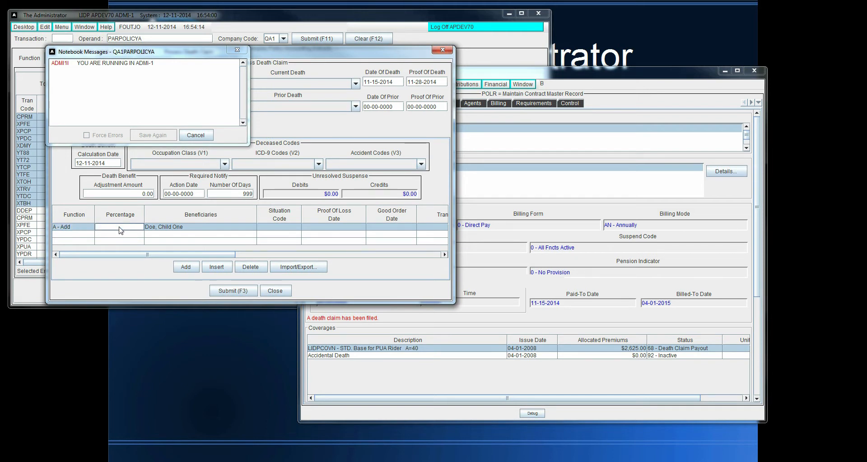
{"action": "type", "text": "33."}
{"action": "key", "text": "Tab"}
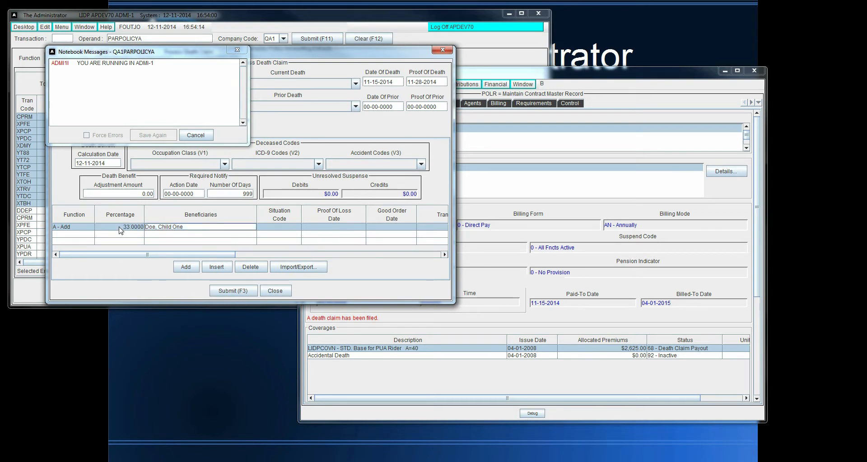
{"action": "key", "text": "Tab"}
{"action": "type", "text": "01"}
{"action": "key", "text": "Tab"}
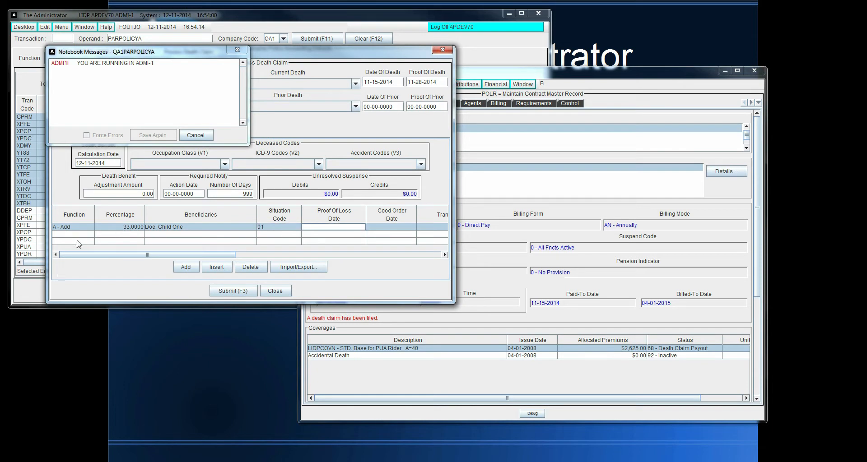
Fill the second beneficiary row with the second child, function A - Add, percentage 34 and situation code 01
{"action": "left_click", "coordinate": [92, 240]}
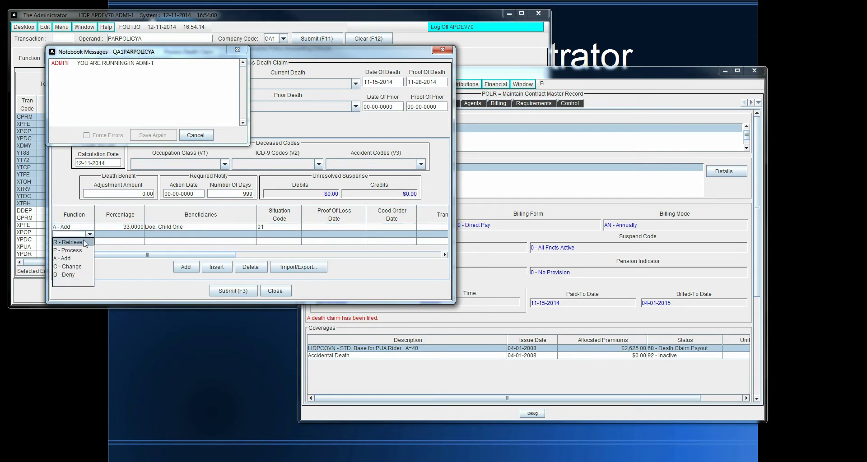
{"action": "left_click", "coordinate": [75, 260]}
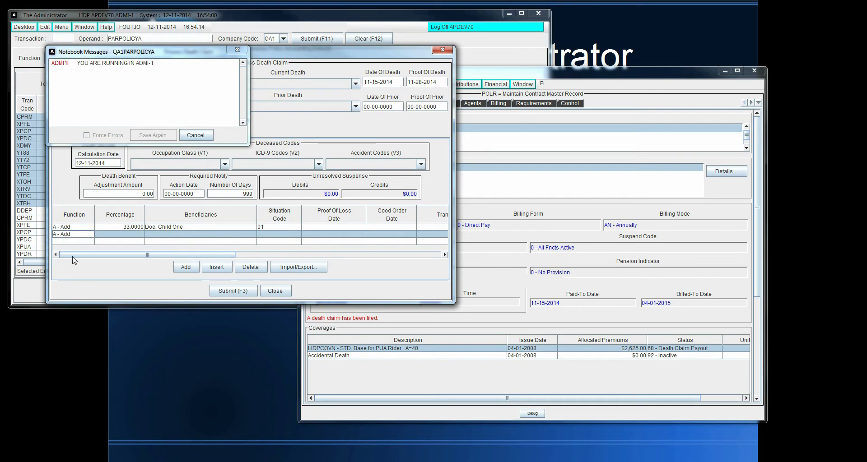
{"action": "left_click", "coordinate": [120, 234]}
{"action": "type", "text": "34"}
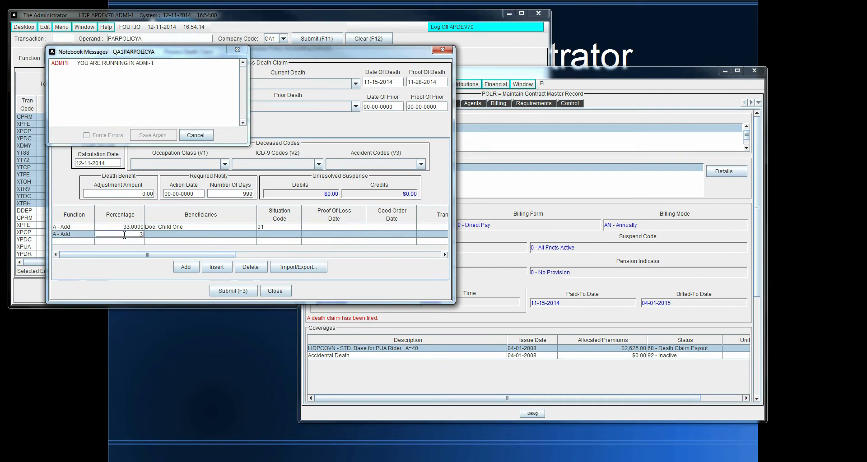
{"action": "key", "text": "Tab"}
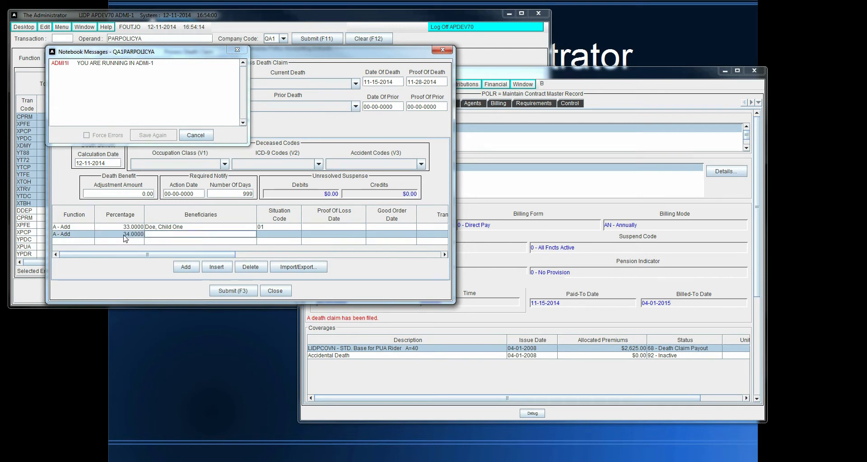
{"action": "left_click", "coordinate": [251, 234]}
{"action": "left_click", "coordinate": [265, 235]}
{"action": "type", "text": "01"}
{"action": "key", "text": "Tab"}
{"action": "key", "text": "Tab"}
Fill the third beneficiary row with the third child, function A - Add, percentage 33 and situation code 01
{"action": "key", "text": "Down"}
{"action": "key", "text": "Left"}
{"action": "key", "text": "Left"}
{"action": "key", "text": "Left"}
{"action": "key", "text": "Left"}
{"action": "key", "text": "Left"}
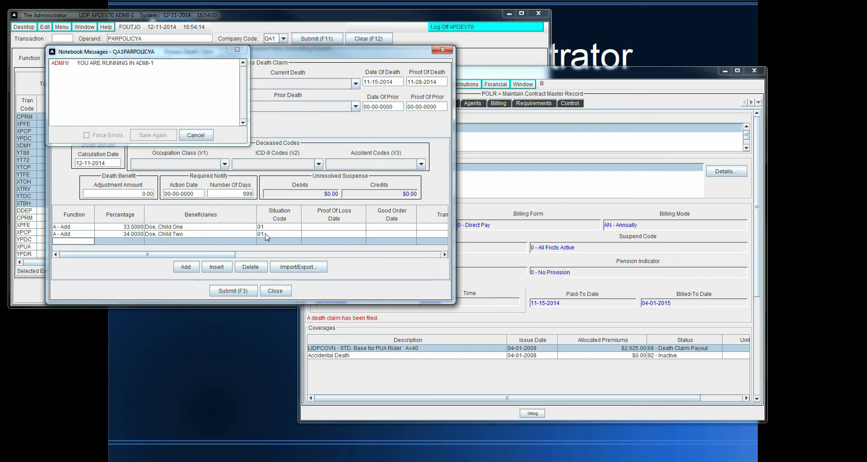
{"action": "key", "text": "F2"}
{"action": "left_click", "coordinate": [90, 243]}
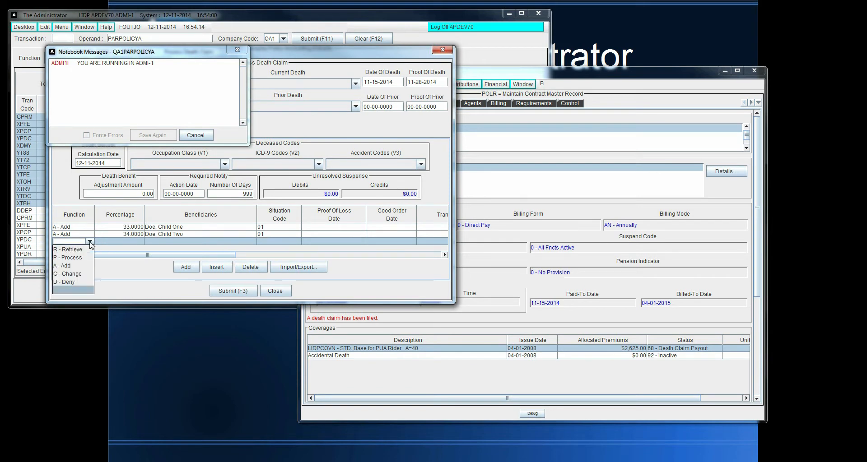
{"action": "left_click", "coordinate": [75, 263]}
{"action": "left_click", "coordinate": [130, 242]}
{"action": "type", "text": "33"}
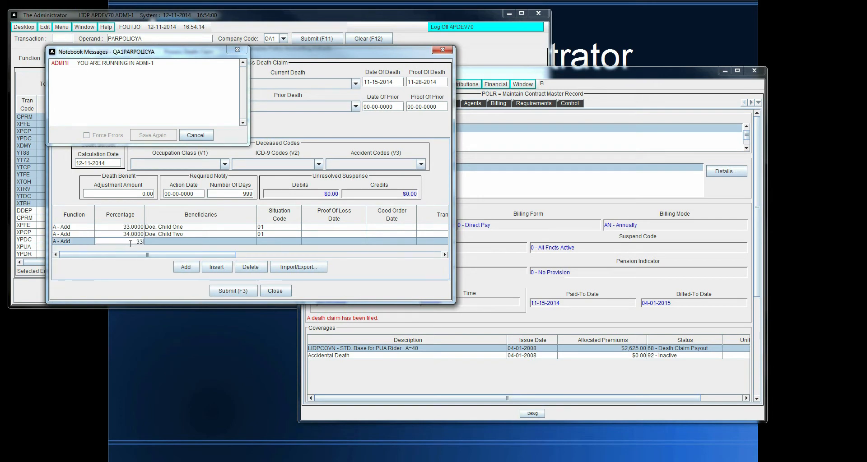
{"action": "key", "text": "Tab"}
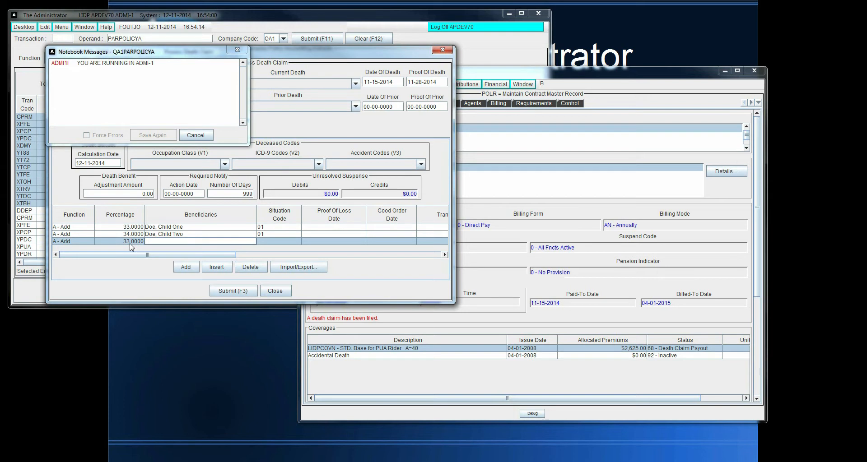
{"action": "left_click", "coordinate": [255, 246]}
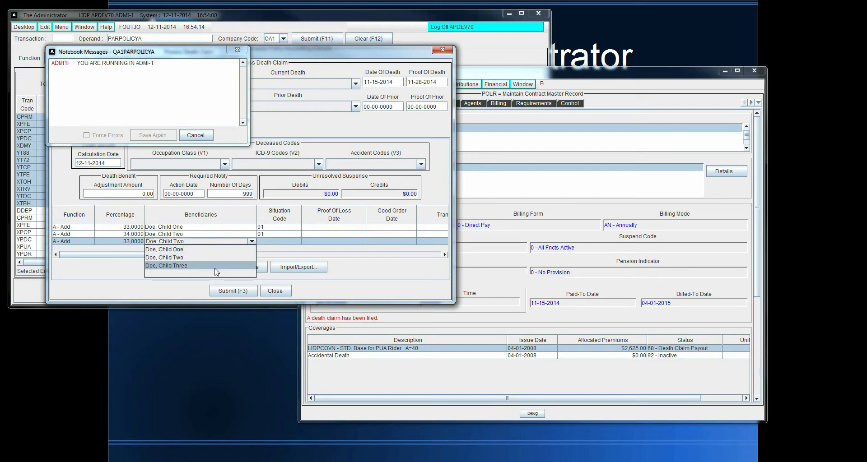
{"action": "left_click", "coordinate": [236, 262]}
{"action": "left_click", "coordinate": [268, 244]}
{"action": "type", "text": "01"}
{"action": "key", "text": "Tab"}
{"action": "key", "text": "Tab"}
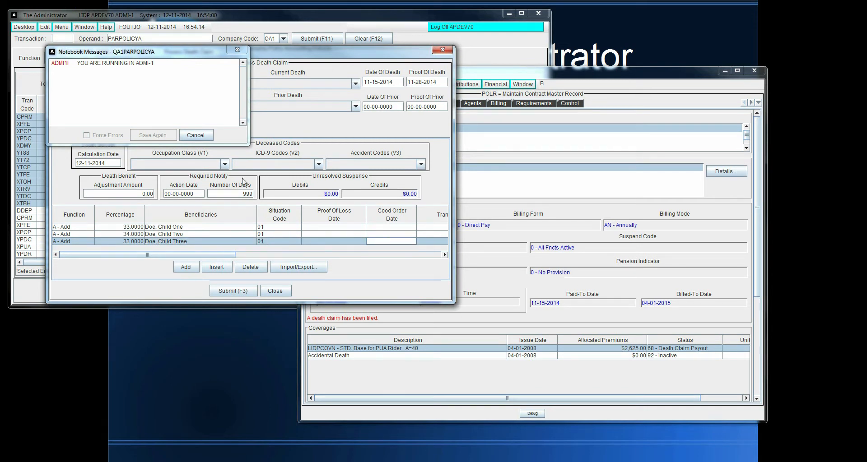
Submit the death claim with the action C - Change and dismiss the notebook messages before and after
{"action": "left_click", "coordinate": [195, 135]}
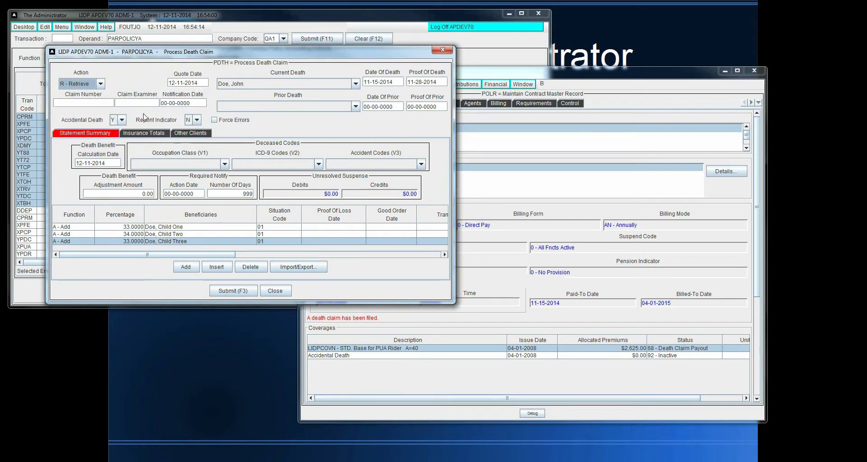
{"action": "left_click", "coordinate": [102, 84]}
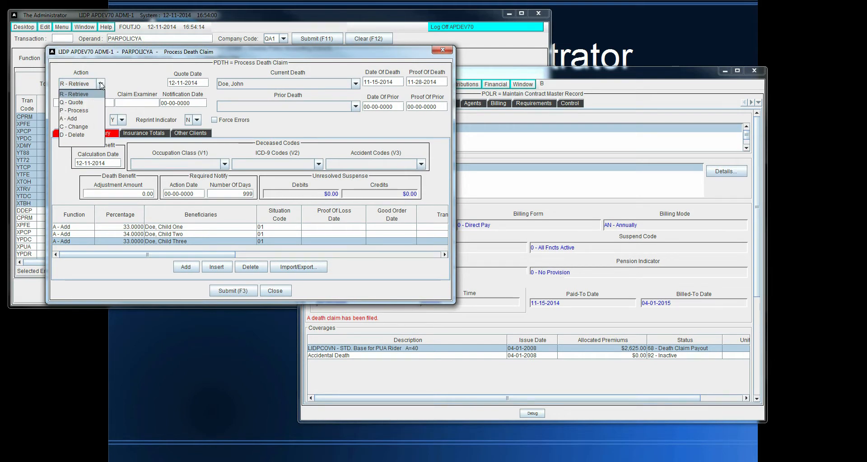
{"action": "left_click", "coordinate": [84, 126]}
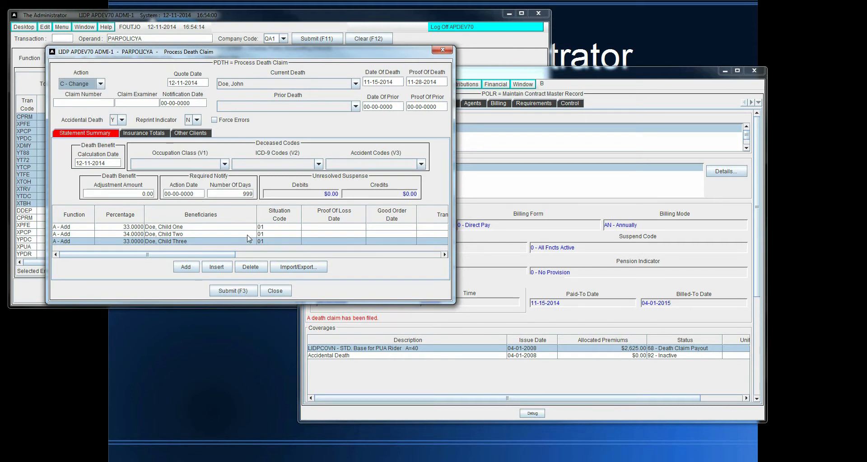
{"action": "left_click", "coordinate": [239, 294]}
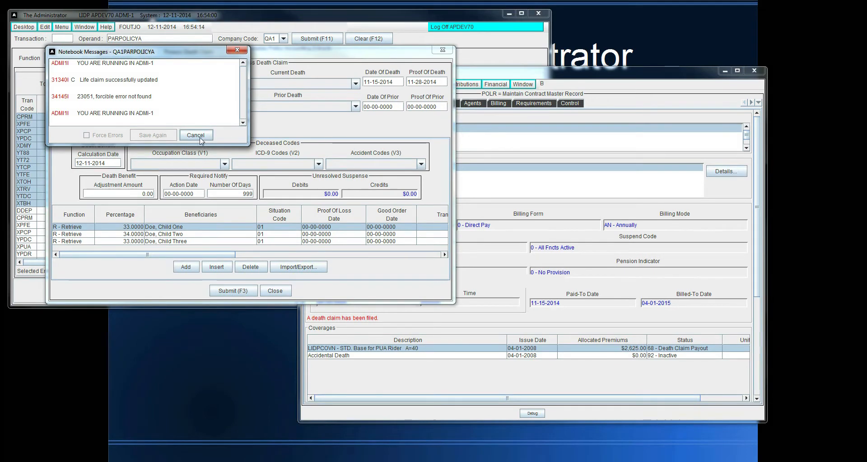
{"action": "left_click", "coordinate": [207, 134]}
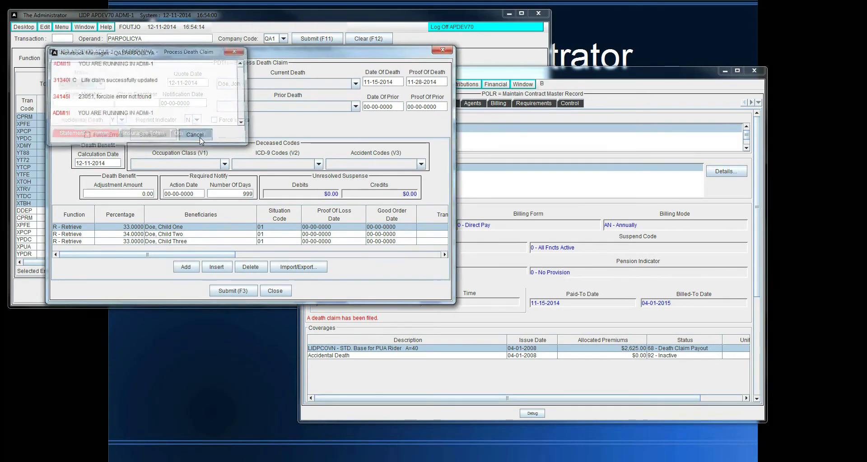
Close the death claim and its messages, then move the contract window clear of the accounting extracts
{"action": "left_click", "coordinate": [278, 292]}
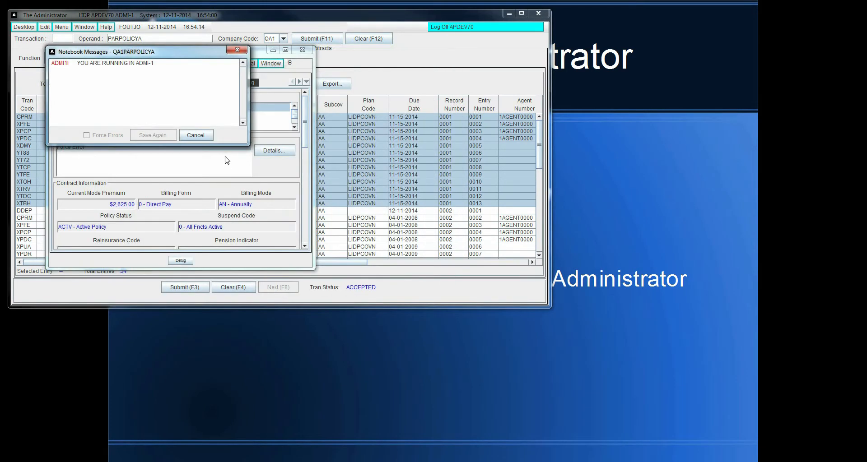
{"action": "left_click", "coordinate": [200, 137]}
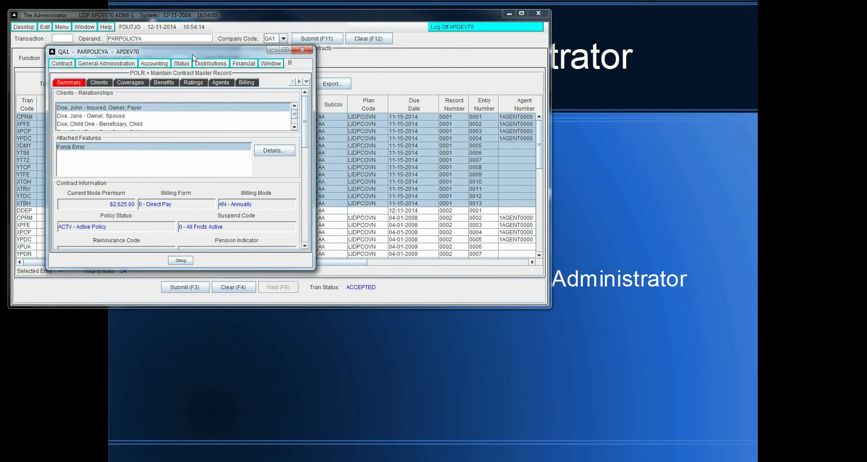
{"action": "left_click_drag", "start_coordinate": [188, 52], "coordinate": [535, 159]}
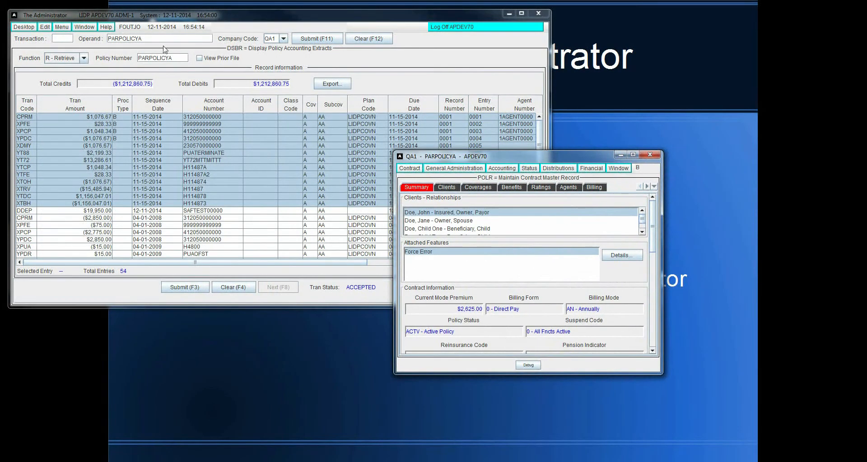
Run the ISRD transaction for policy PARPOLICYA to retrieve its historical accounting file
{"action": "left_click", "coordinate": [61, 41]}
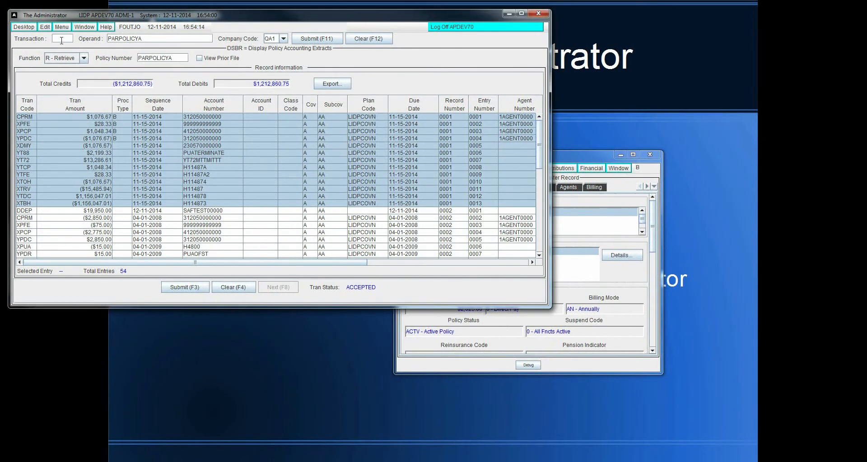
{"action": "type", "text": "ISRD"}
{"action": "left_click", "coordinate": [302, 44]}
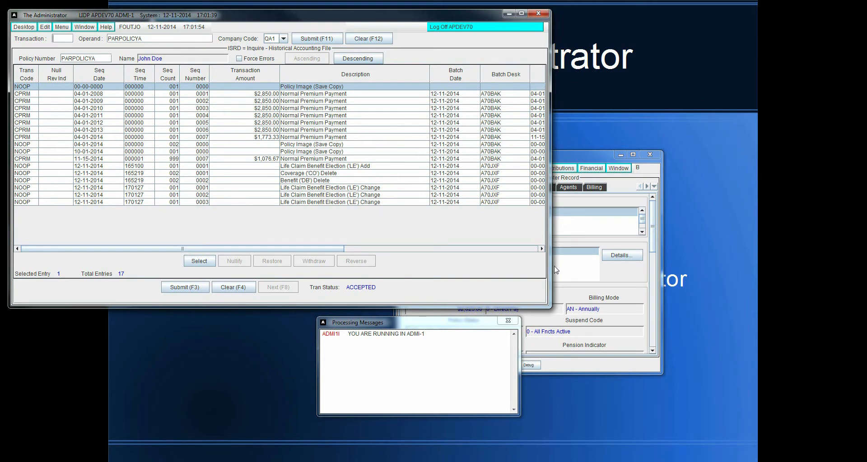
Enlarge the contract window and open the spouse's client record from the client relationships
{"action": "left_click", "coordinate": [609, 204]}
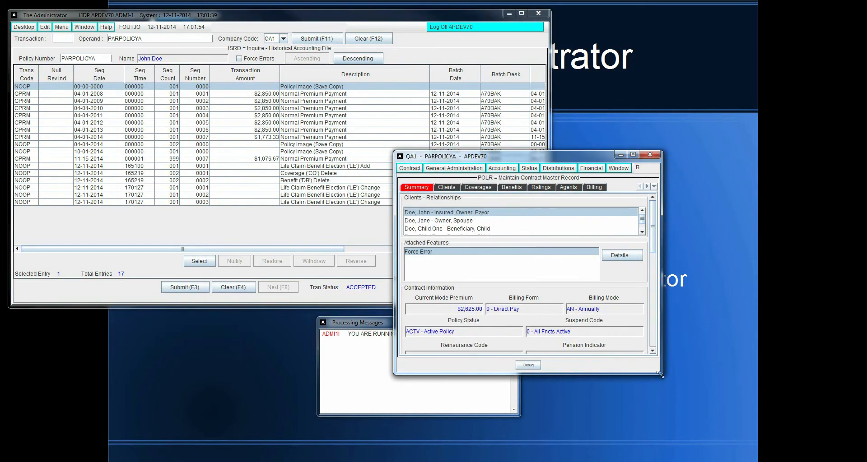
{"action": "left_click_drag", "start_coordinate": [660, 375], "coordinate": [799, 451]}
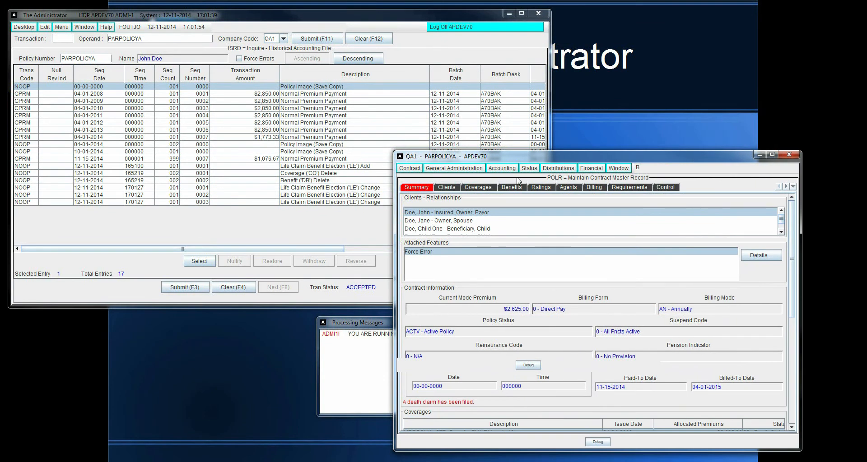
{"action": "double_click", "coordinate": [451, 221]}
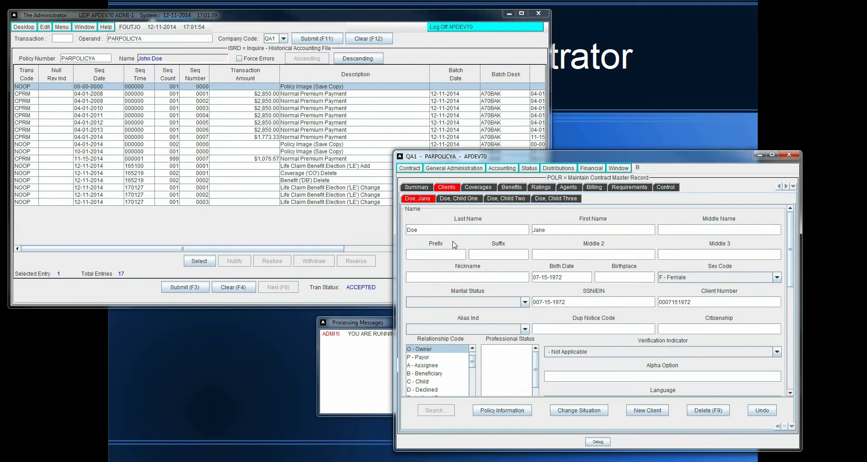
Add the B - Beneficiary relationship to the spouse's client record and save the contract
{"action": "left_click", "coordinate": [415, 374]}
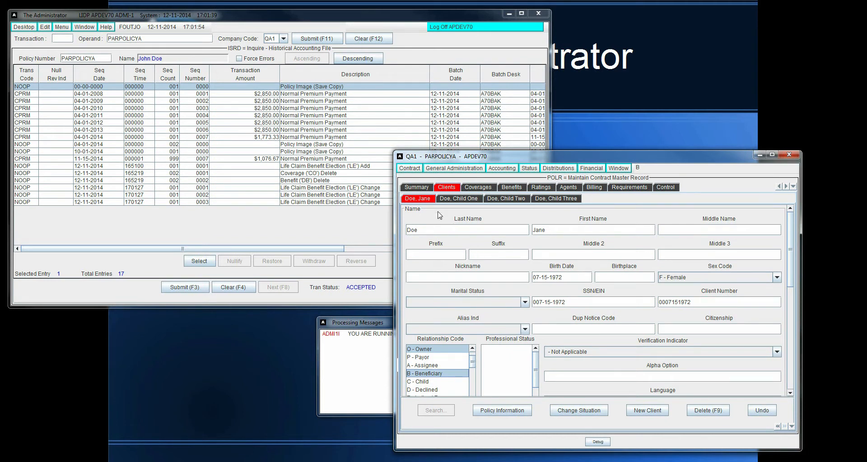
{"action": "left_click", "coordinate": [405, 171]}
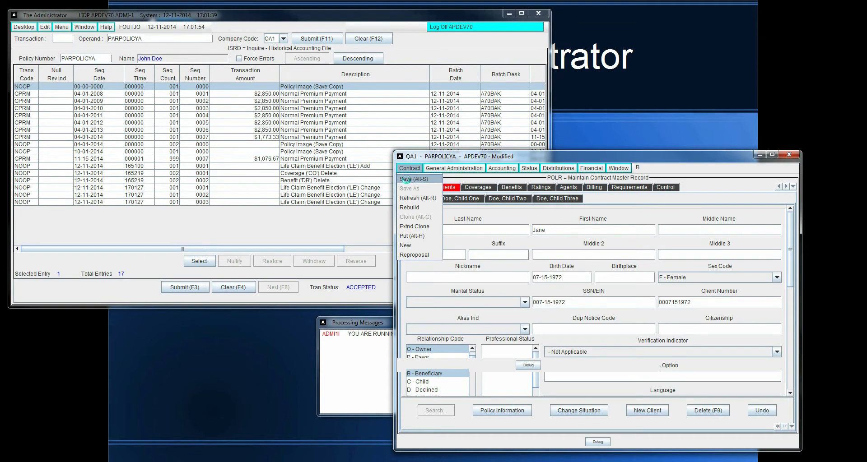
{"action": "left_click", "coordinate": [406, 180]}
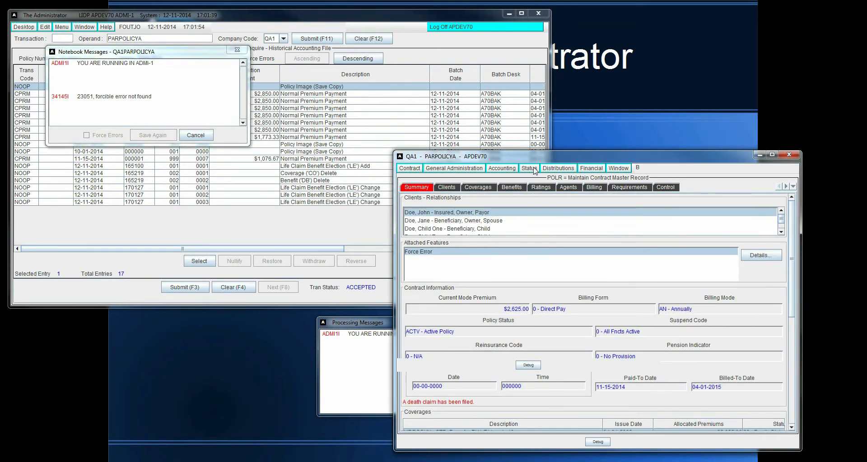
Refresh the contract, then reopen its death claim processing and dismiss the notebook messages
{"action": "left_click", "coordinate": [405, 170]}
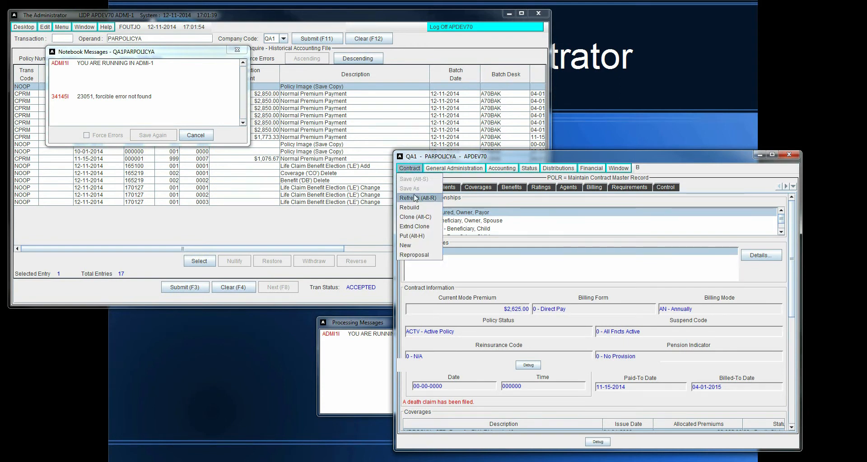
{"action": "left_click", "coordinate": [414, 195]}
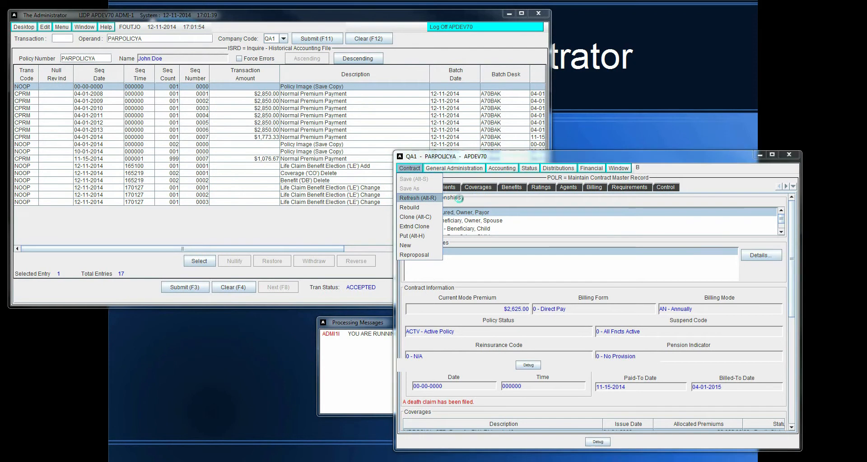
{"action": "left_click", "coordinate": [529, 169]}
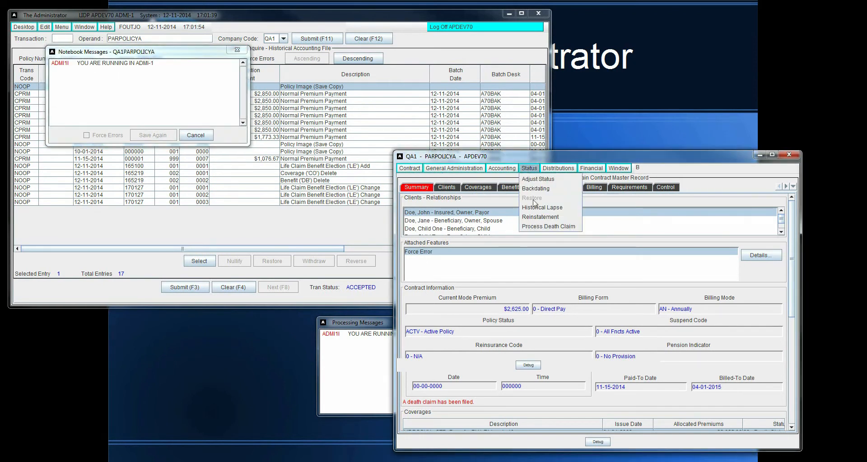
{"action": "left_click", "coordinate": [544, 228]}
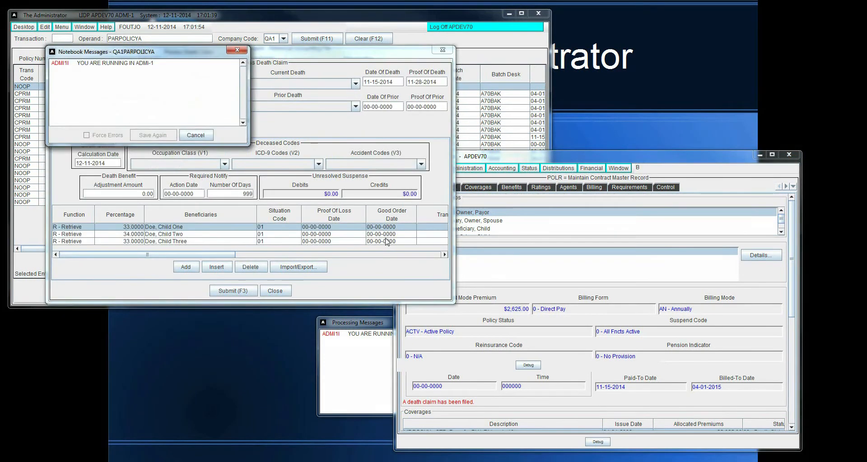
{"action": "left_click", "coordinate": [196, 135]}
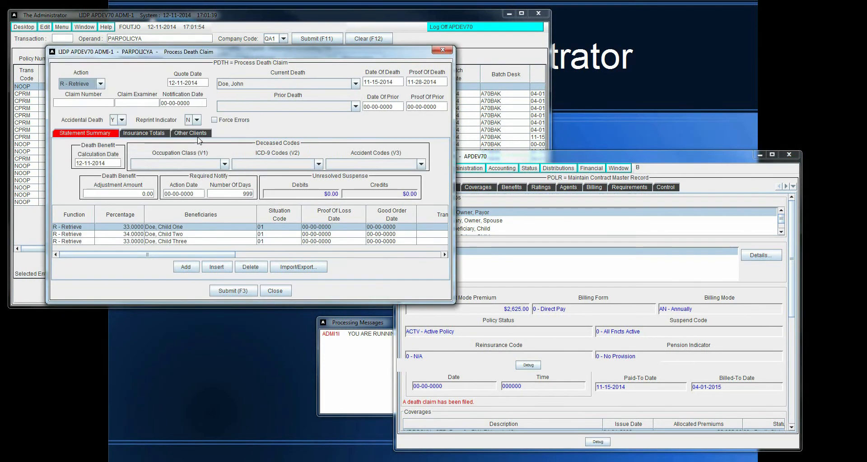
Add a claim beneficiary row for the spouse with the function A - Add and a percentage of 25
{"action": "left_click", "coordinate": [188, 264]}
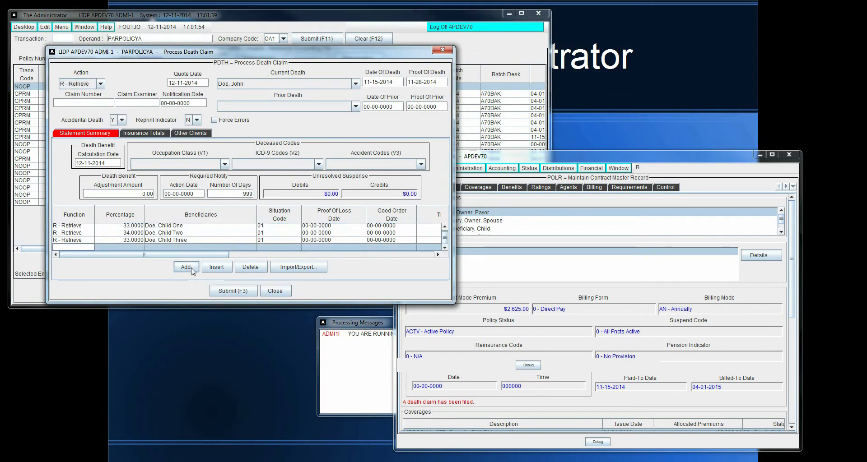
{"action": "left_click", "coordinate": [253, 247]}
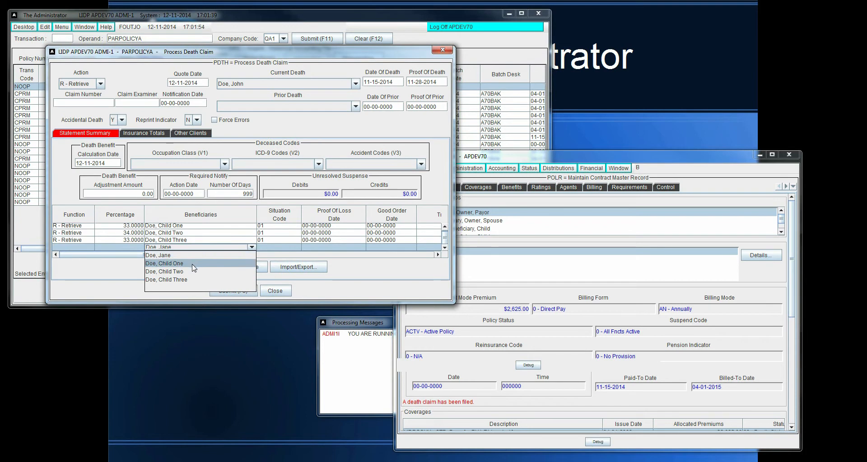
{"action": "left_click", "coordinate": [166, 257]}
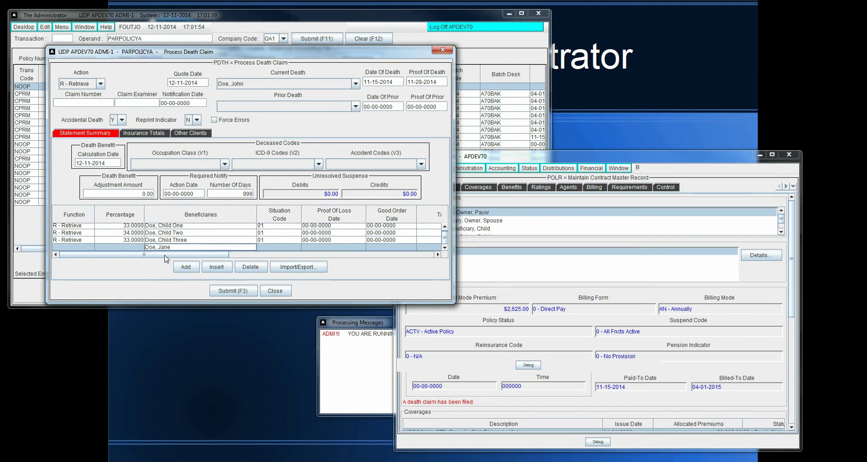
{"action": "left_click", "coordinate": [90, 246]}
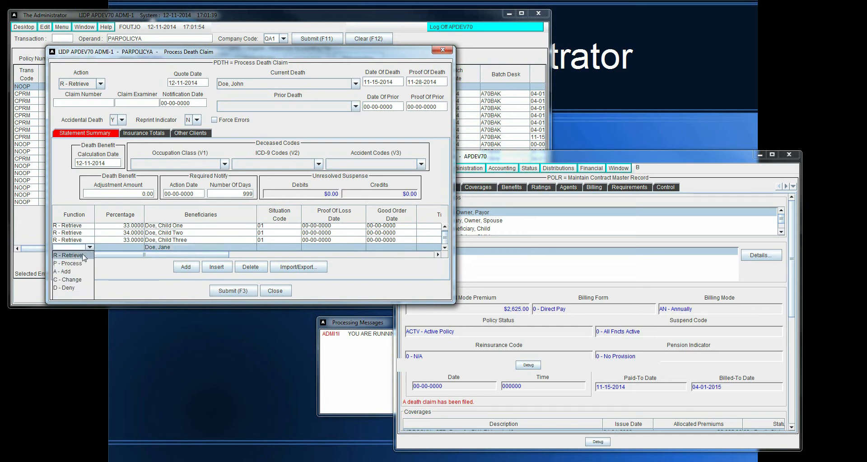
{"action": "left_click", "coordinate": [80, 271]}
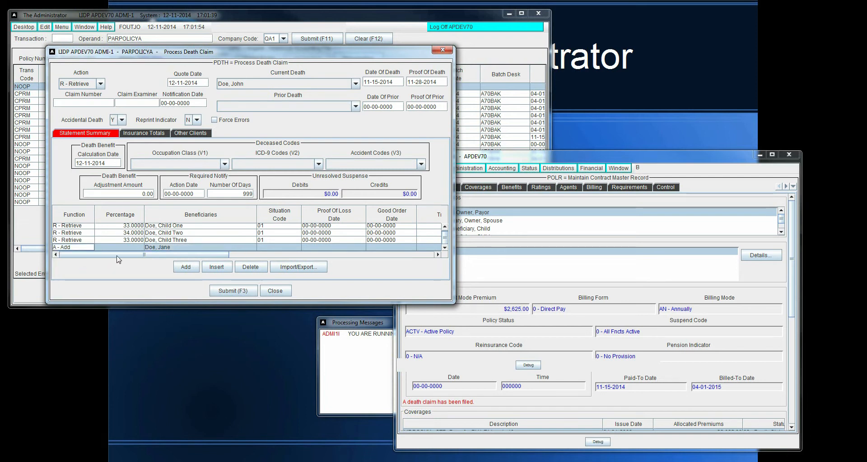
{"action": "left_click", "coordinate": [136, 248]}
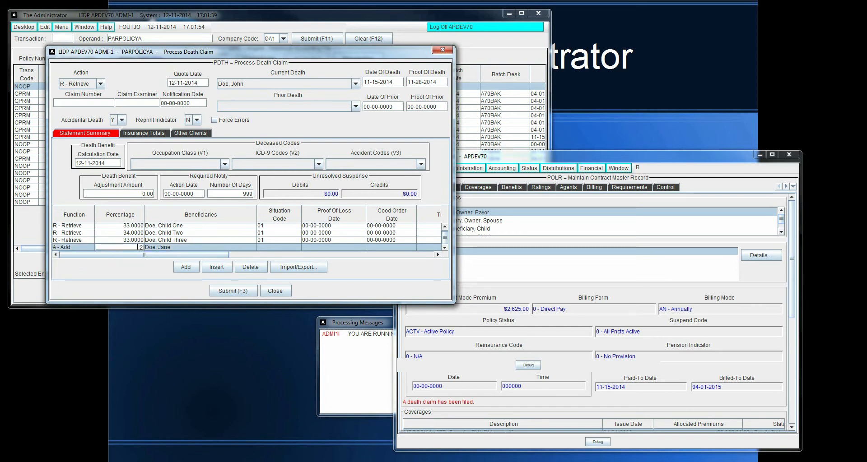
{"action": "type", "text": "25"}
{"action": "key", "text": "Tab"}
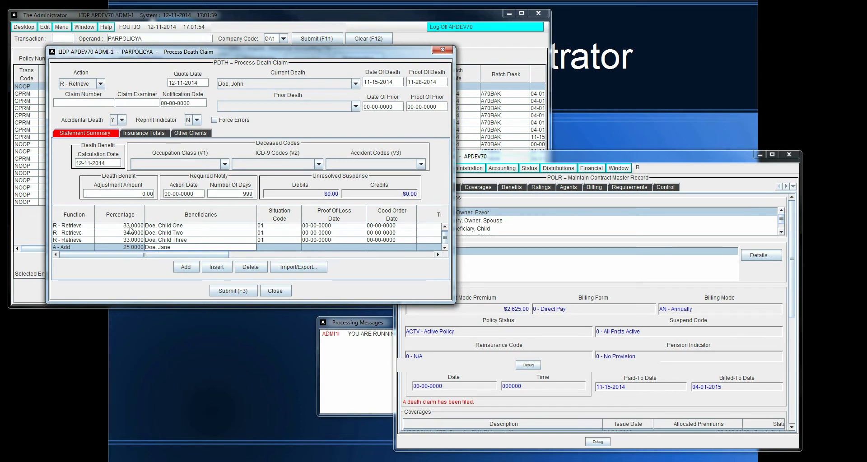
Set the percentage of each of the three child beneficiaries to 25
{"action": "left_click", "coordinate": [131, 228]}
{"action": "type", "text": "25"}
{"action": "key", "text": "Tab"}
{"action": "key", "text": "Down"}
{"action": "key", "text": "Left"}
{"action": "key", "text": "Down"}
{"action": "type", "text": "2"}
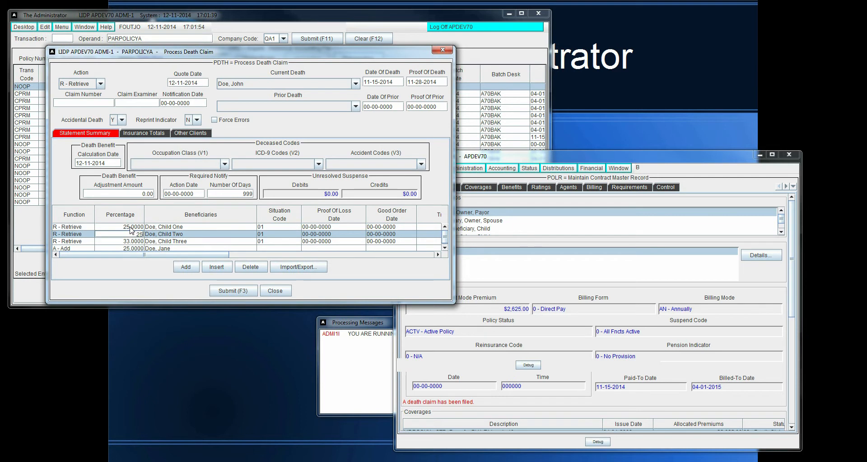
{"action": "key", "text": "Tab"}
{"action": "key", "text": "Down"}
{"action": "key", "text": "Left"}
{"action": "key", "text": "Down"}
{"action": "type", "text": "25"}
{"action": "key", "text": "Tab"}
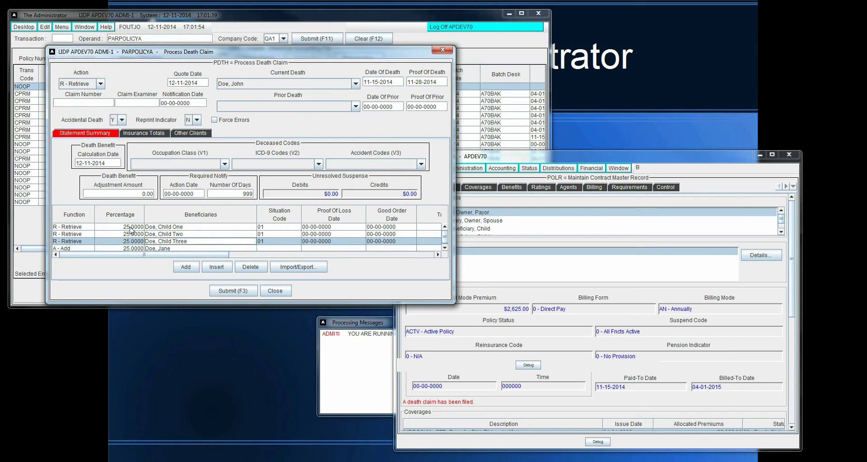
Set the function of all three child beneficiary rows to C - Change
{"action": "left_click", "coordinate": [88, 230]}
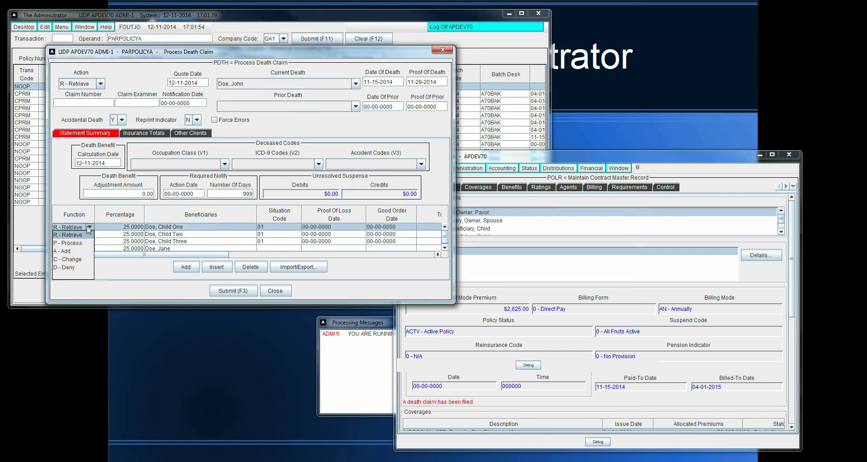
{"action": "left_click", "coordinate": [90, 227]}
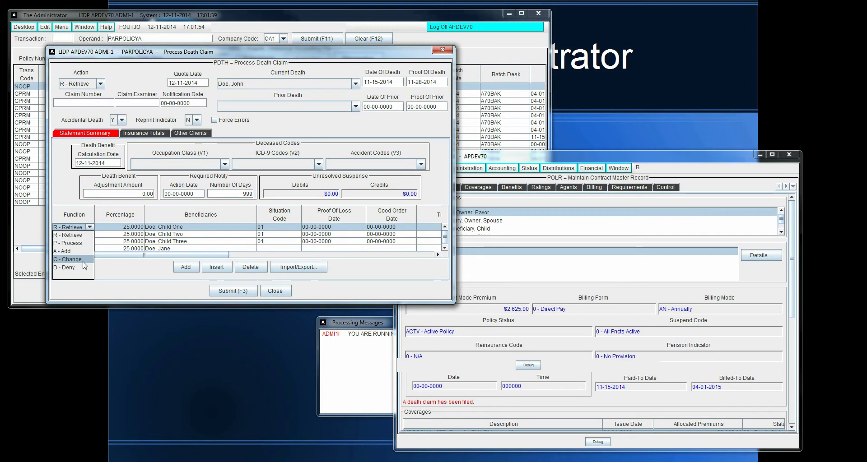
{"action": "left_click", "coordinate": [83, 259]}
{"action": "left_click", "coordinate": [89, 234]}
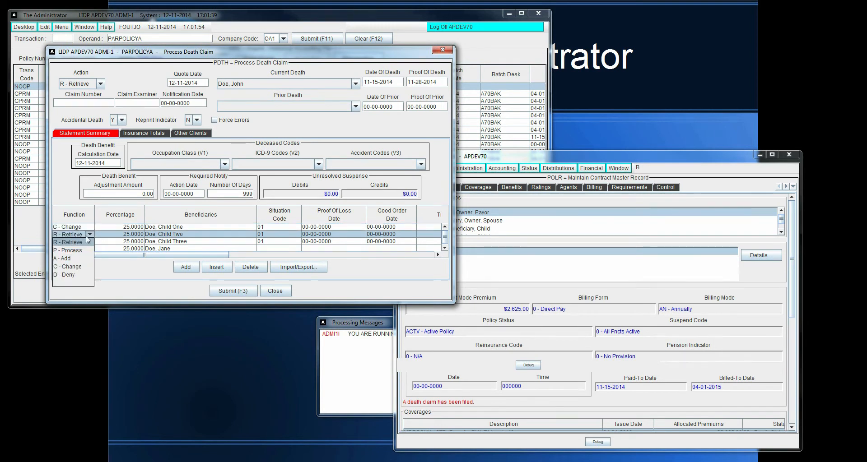
{"action": "left_click", "coordinate": [80, 267]}
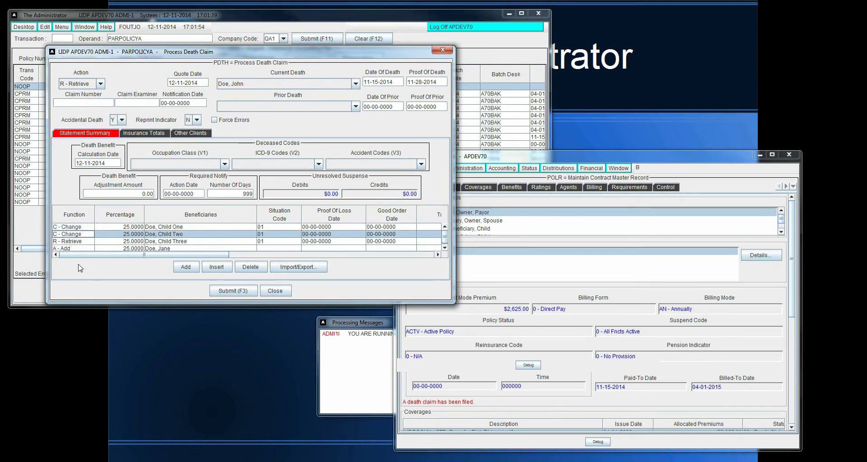
{"action": "left_click", "coordinate": [82, 239]}
{"action": "left_click", "coordinate": [90, 242]}
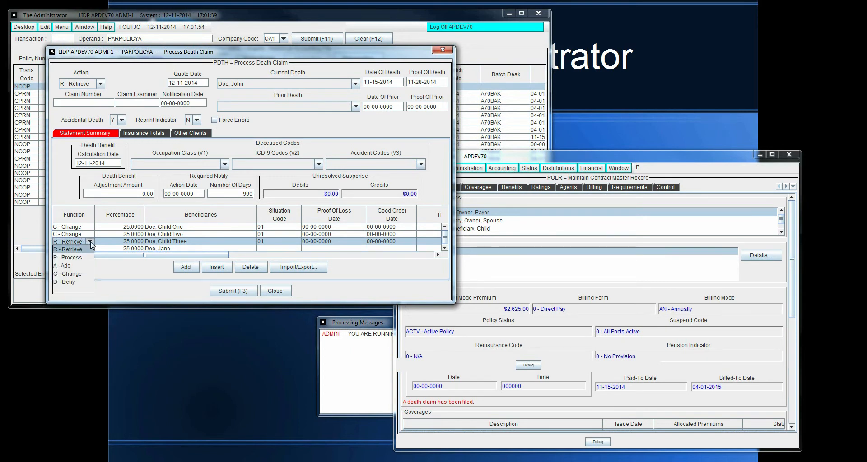
{"action": "left_click", "coordinate": [81, 274]}
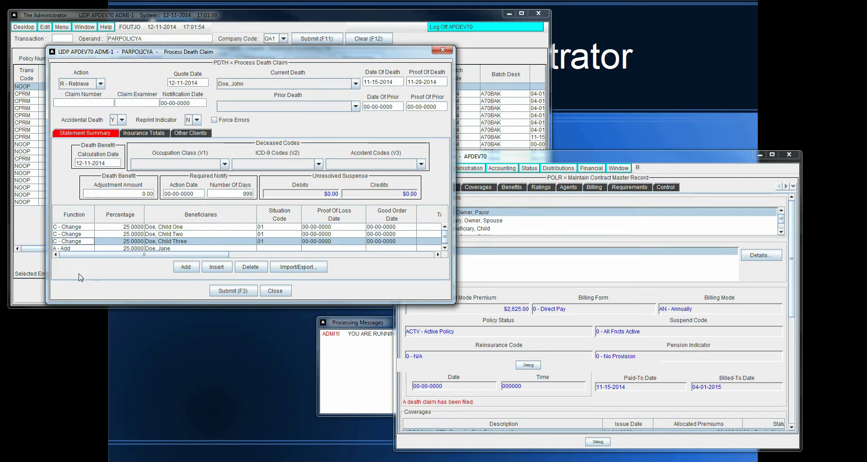
Submit the revised beneficiary split with the claim action C - Change and dismiss the notebook messages
{"action": "left_click", "coordinate": [101, 83]}
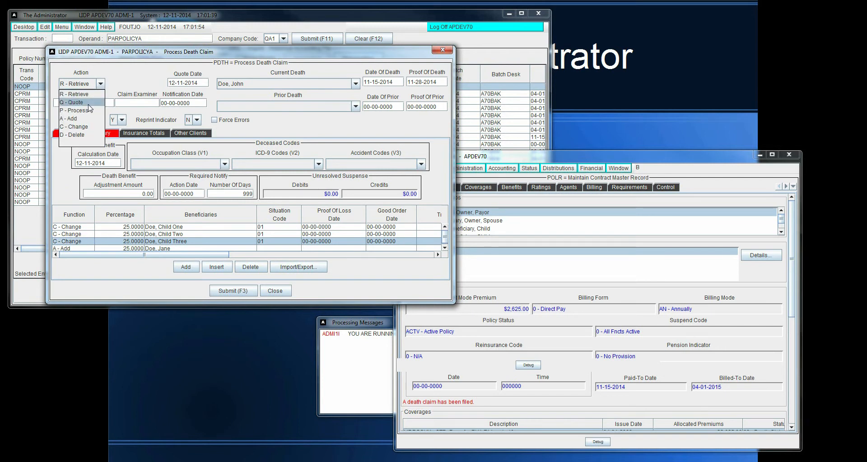
{"action": "left_click", "coordinate": [83, 129]}
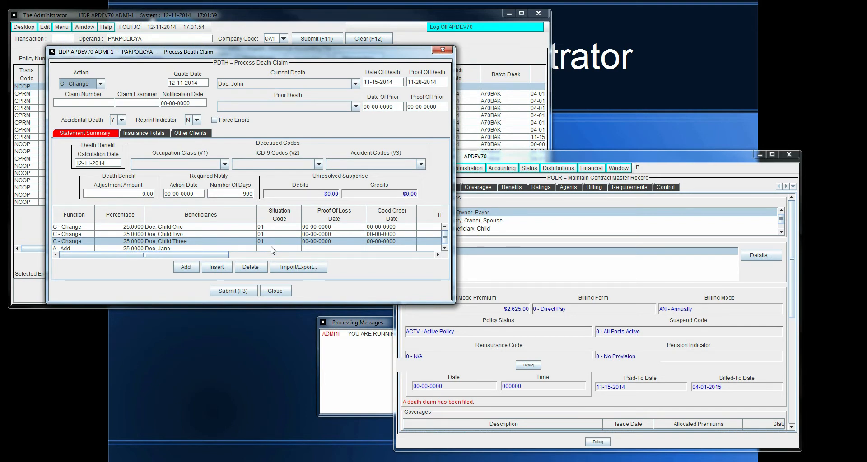
{"action": "left_click", "coordinate": [235, 294]}
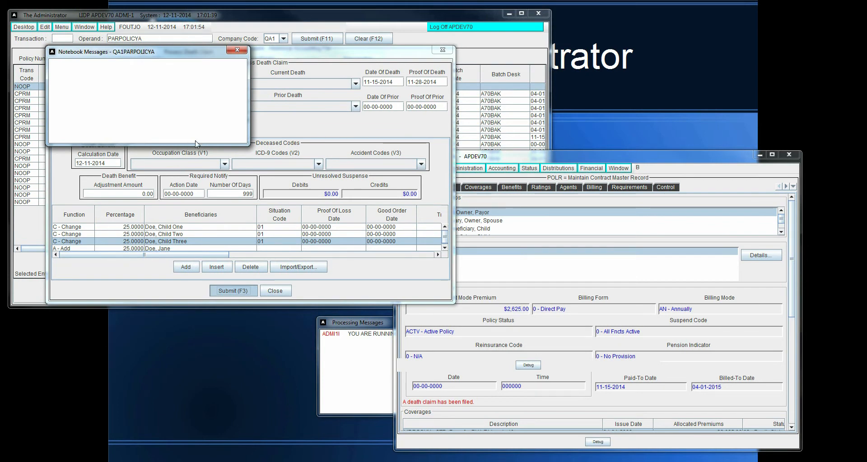
{"action": "left_click", "coordinate": [204, 136]}
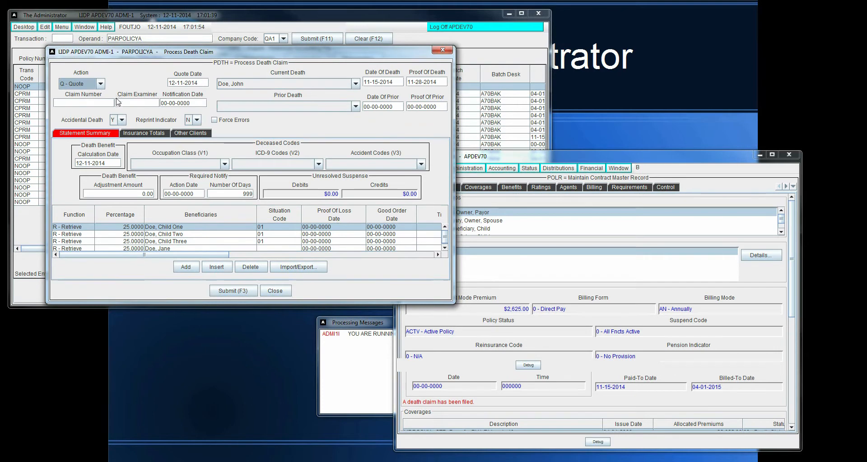
Set both the claim action and the first child's row function to C - Change
{"action": "left_click", "coordinate": [101, 84]}
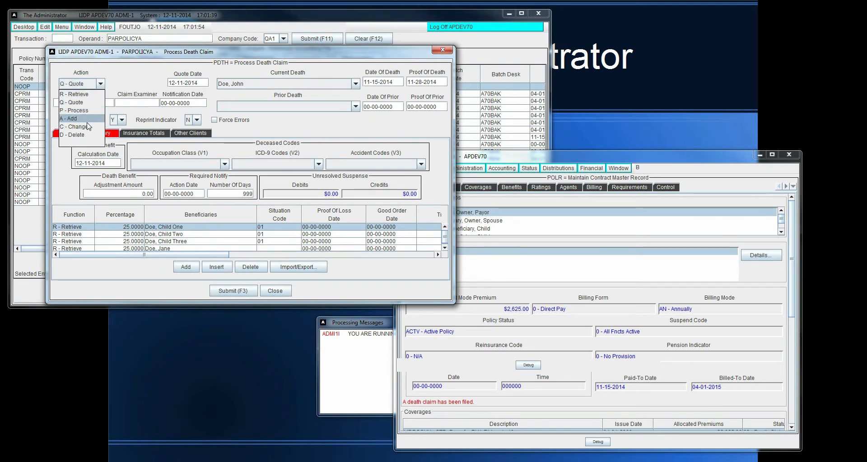
{"action": "left_click", "coordinate": [89, 126]}
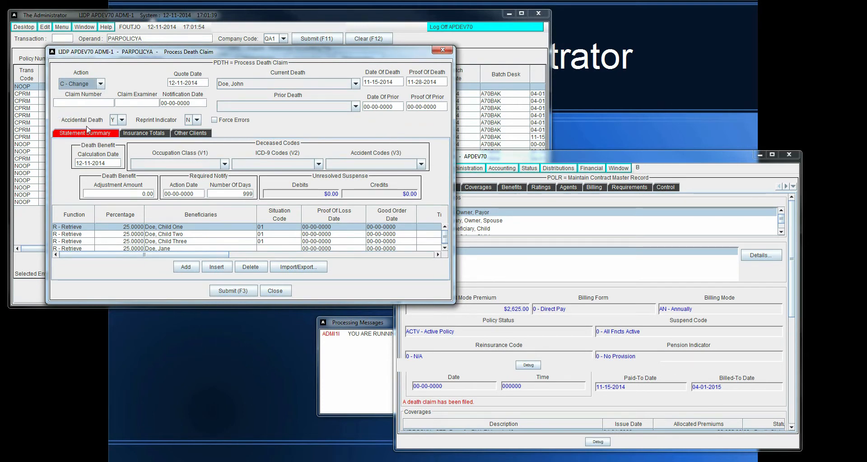
{"action": "left_click", "coordinate": [90, 227]}
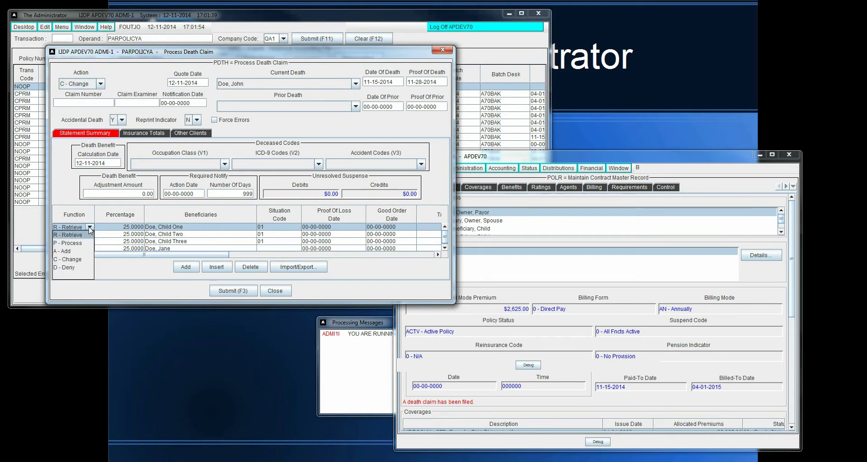
{"action": "left_click", "coordinate": [81, 260]}
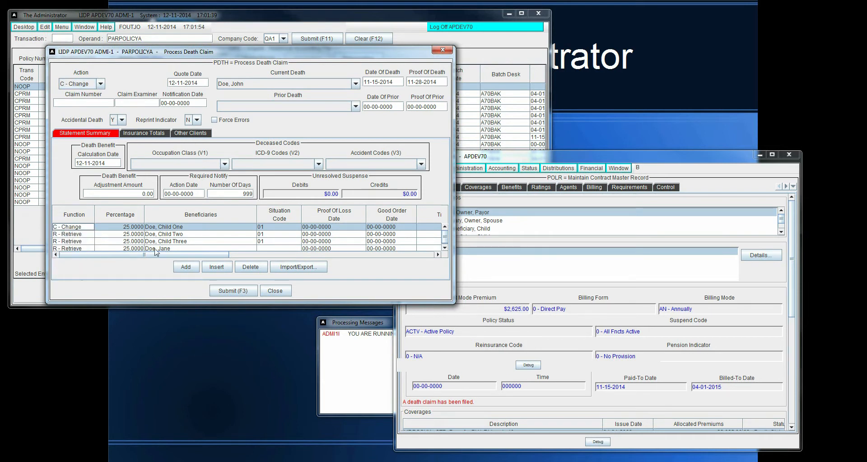
Enter the first child's proof of loss date as 12-01-2014 and good order date as 12-11-2014
{"action": "left_click", "coordinate": [342, 228]}
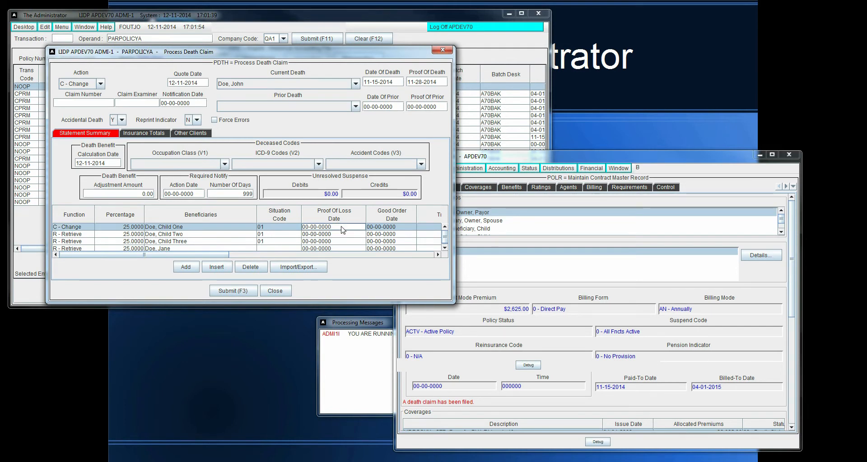
{"action": "type", "text": "12-01-2014"}
{"action": "key", "text": "Tab"}
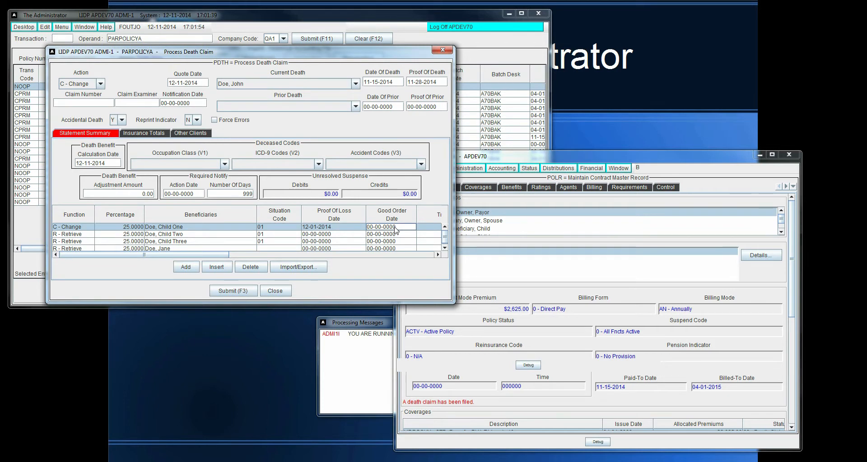
{"action": "type", "text": "1"}
{"action": "type", "text": "2-11-"}
{"action": "type", "text": "2014"}
{"action": "key", "text": "Tab"}
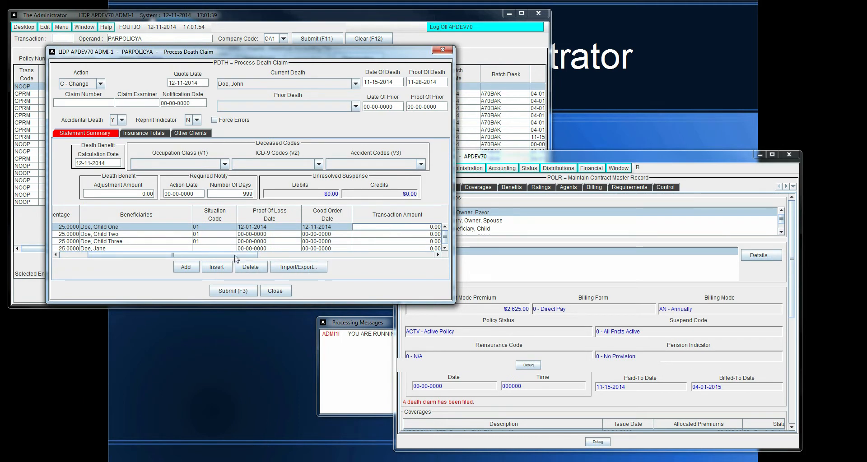
{"action": "mouse_move", "coordinate": [212, 256]}
{"action": "left_mouse_down"}
{"action": "mouse_move", "coordinate": [193, 260]}
{"action": "mouse_move", "coordinate": [221, 258]}
{"action": "mouse_move", "coordinate": [211, 258]}
{"action": "left_mouse_up"}
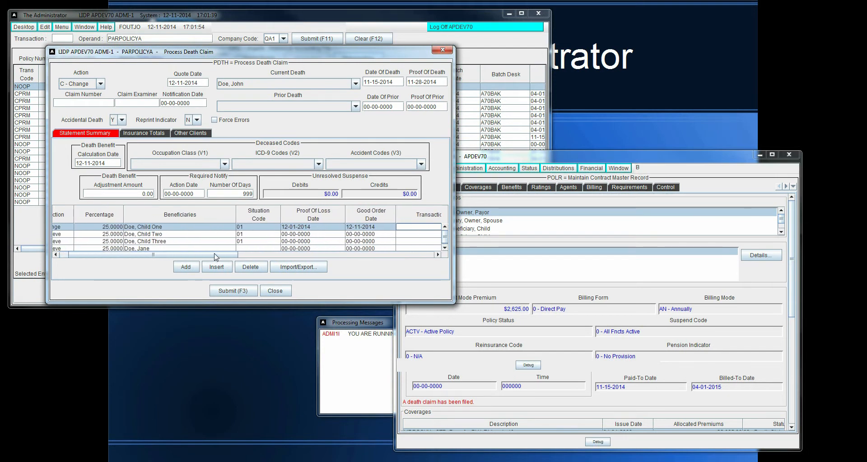
Enter the second child's proof of loss date as 12-01-2014 and good order date as 12-11-2014
{"action": "left_click", "coordinate": [321, 234]}
{"action": "type", "text": "12"}
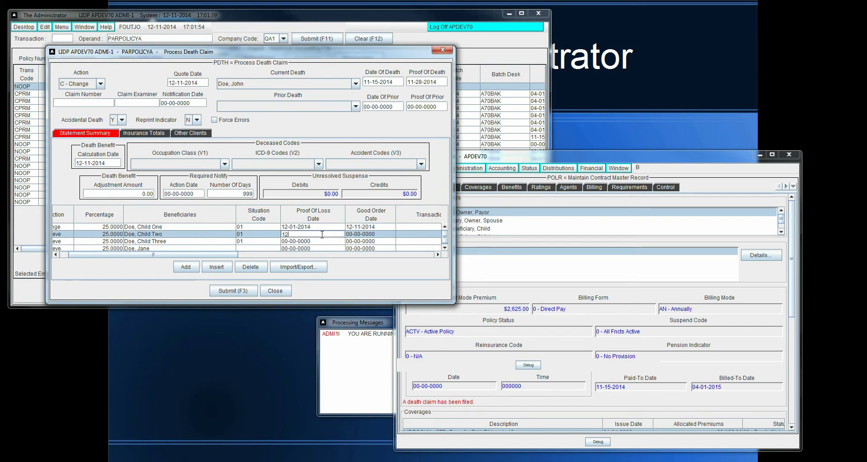
{"action": "type", "text": "-01-2014"}
{"action": "key", "text": "Tab"}
{"action": "type", "text": "12"}
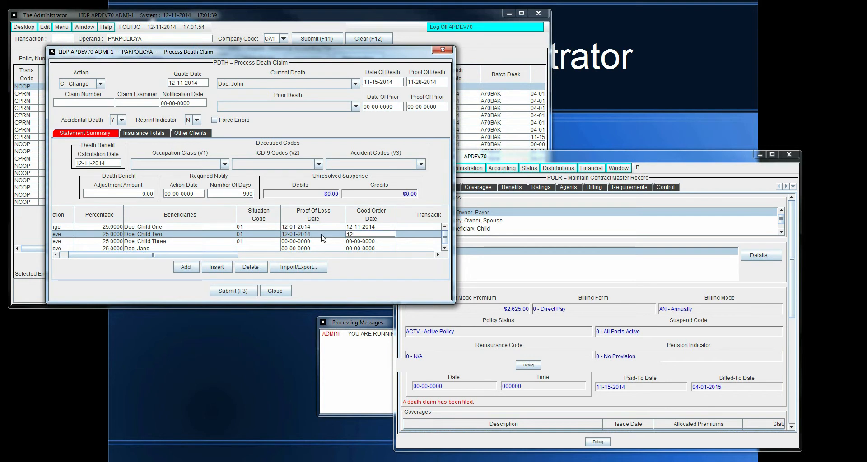
{"action": "type", "text": "-11-2014"}
{"action": "key", "text": "Tab"}
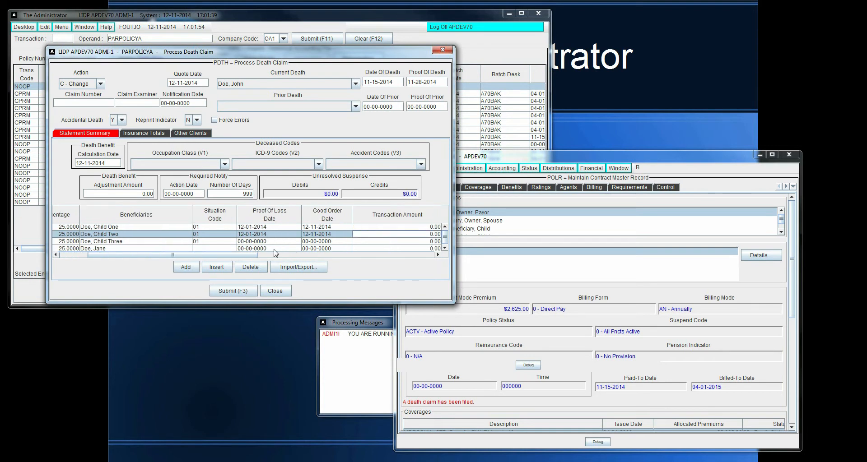
Set the second child's row function to C - Change, submit the claim and dismiss the notebook messages
{"action": "left_click_drag", "start_coordinate": [252, 256], "coordinate": [210, 257]}
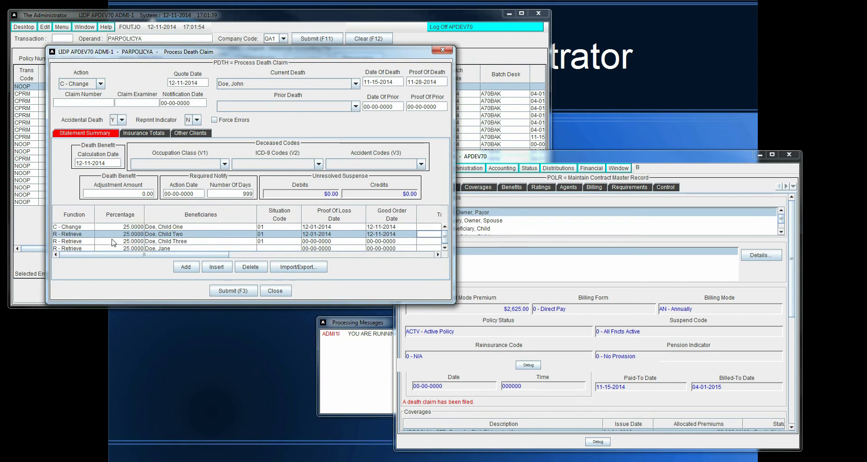
{"action": "left_click", "coordinate": [91, 235]}
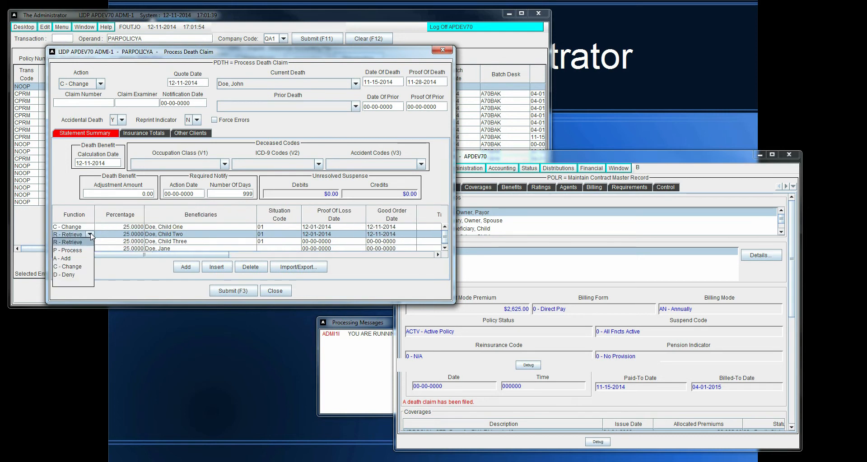
{"action": "left_click", "coordinate": [74, 267]}
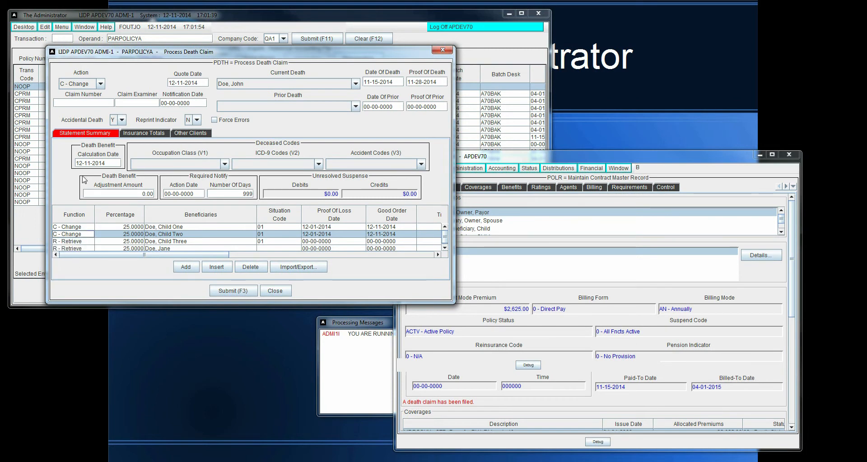
{"action": "left_click", "coordinate": [233, 292]}
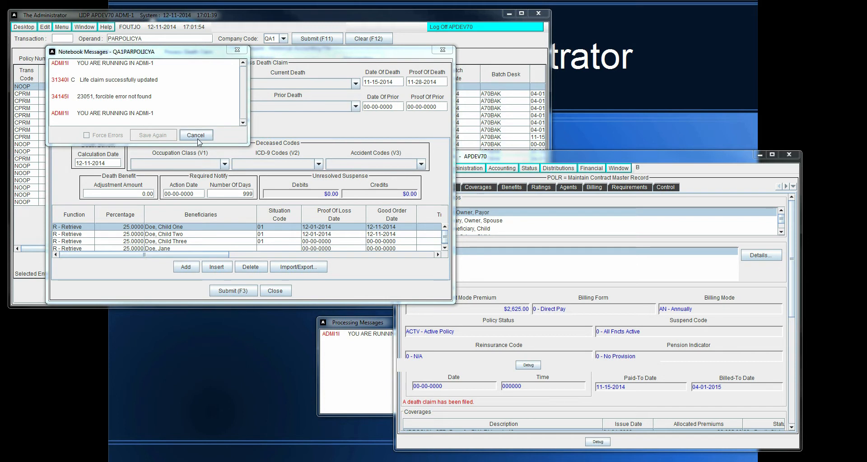
{"action": "left_click", "coordinate": [196, 138]}
{"action": "left_click", "coordinate": [198, 137]}
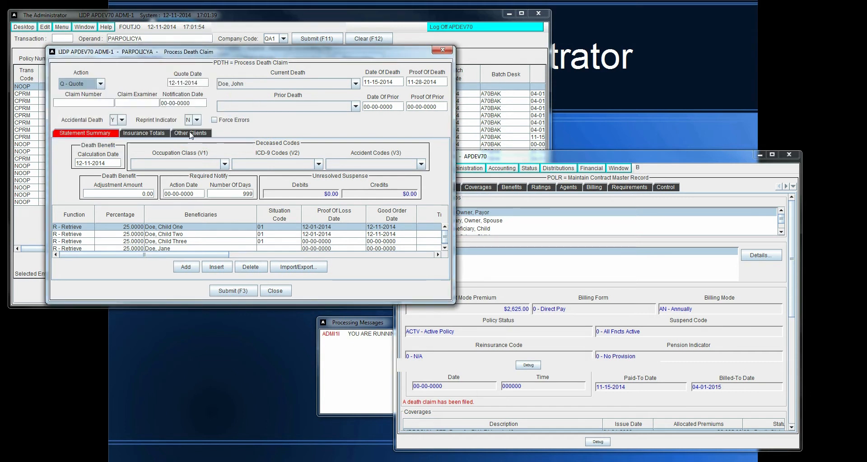
Add an owner row for the spouse under the claim's other clients, with the function A - Add
{"action": "left_click", "coordinate": [191, 135]}
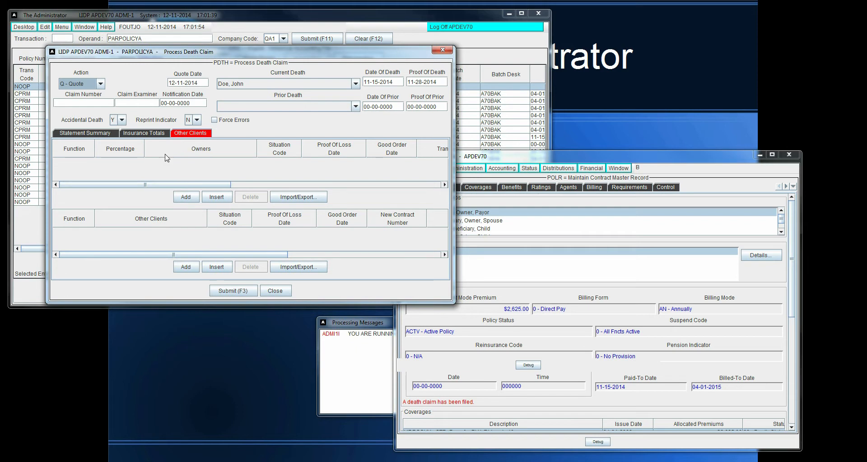
{"action": "left_click", "coordinate": [188, 198]}
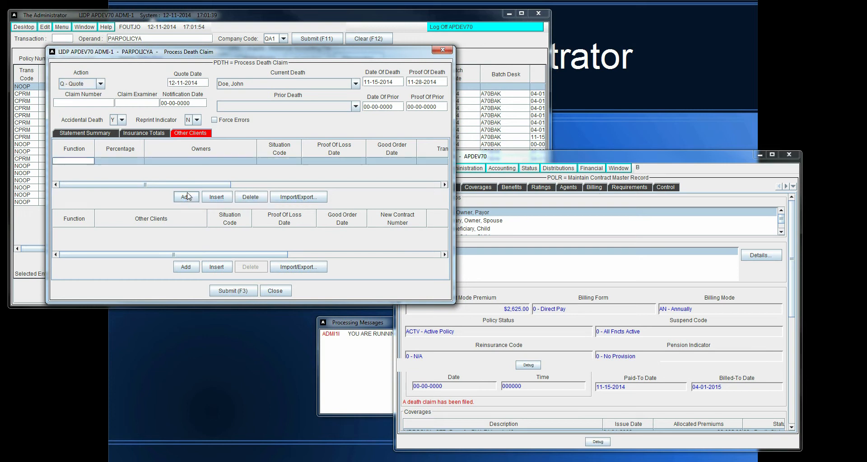
{"action": "left_click", "coordinate": [252, 163]}
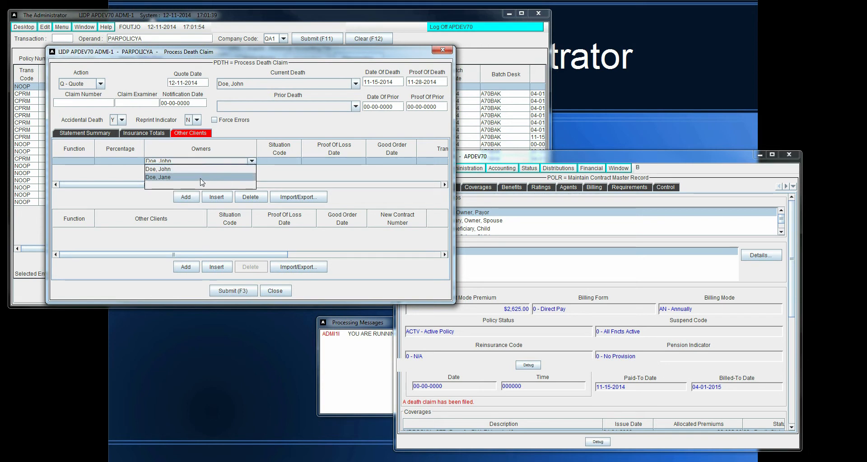
{"action": "left_click", "coordinate": [173, 180]}
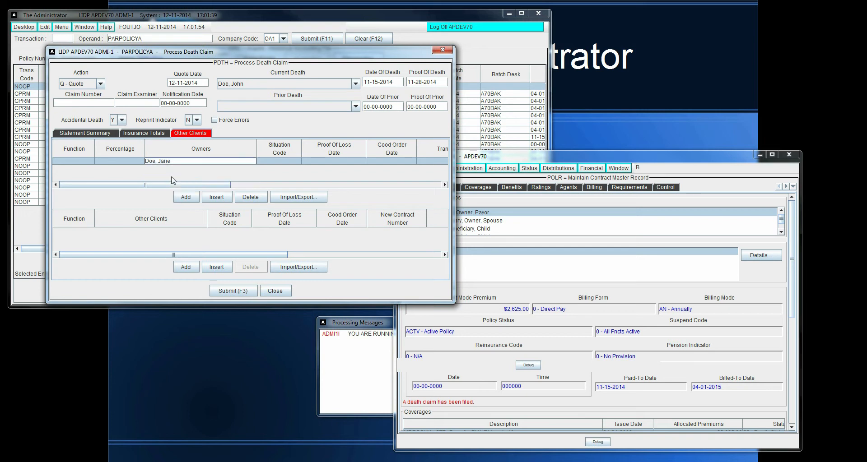
{"action": "left_click", "coordinate": [83, 162]}
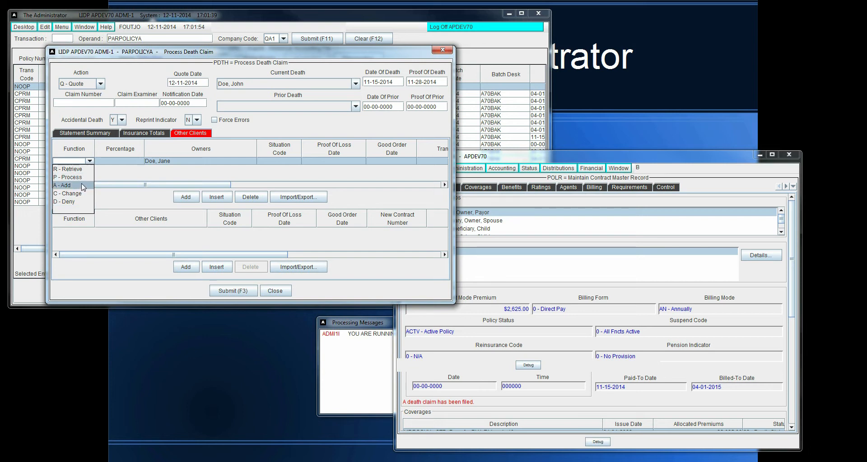
{"action": "left_click", "coordinate": [83, 186]}
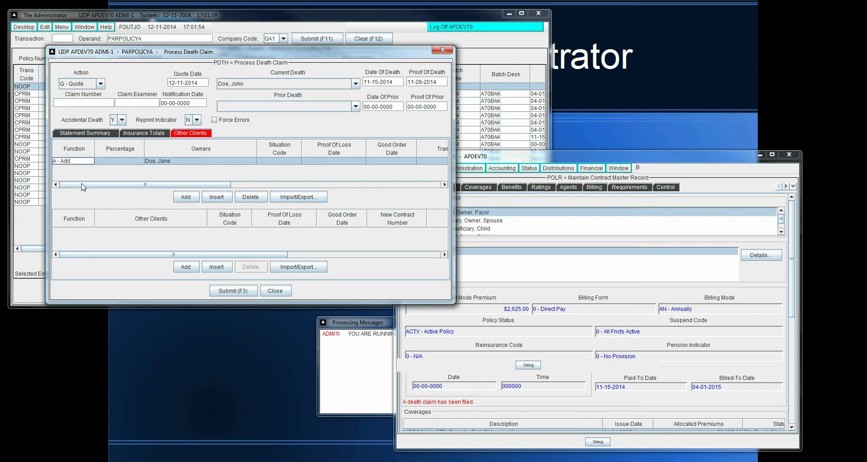
Set the spouse's owner row to 100 percent with situation code 01
{"action": "left_click", "coordinate": [119, 164]}
{"action": "type", "text": "10"}
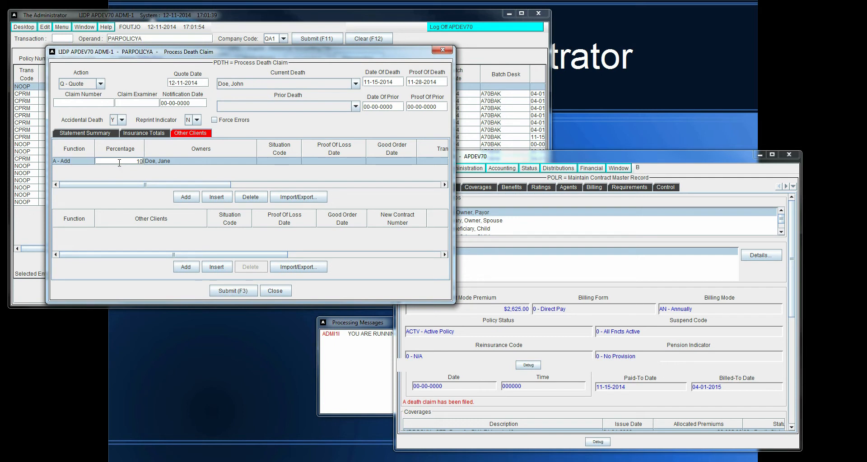
{"action": "type", "text": "0"}
{"action": "key", "text": "Tab"}
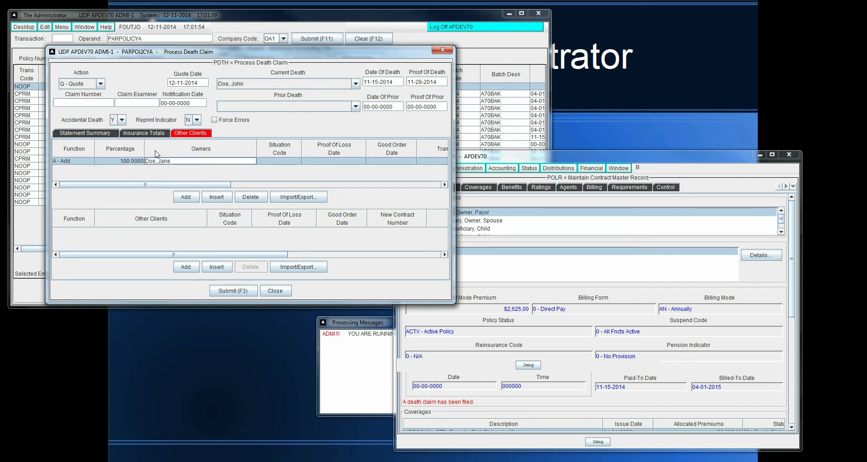
{"action": "key", "text": "Tab"}
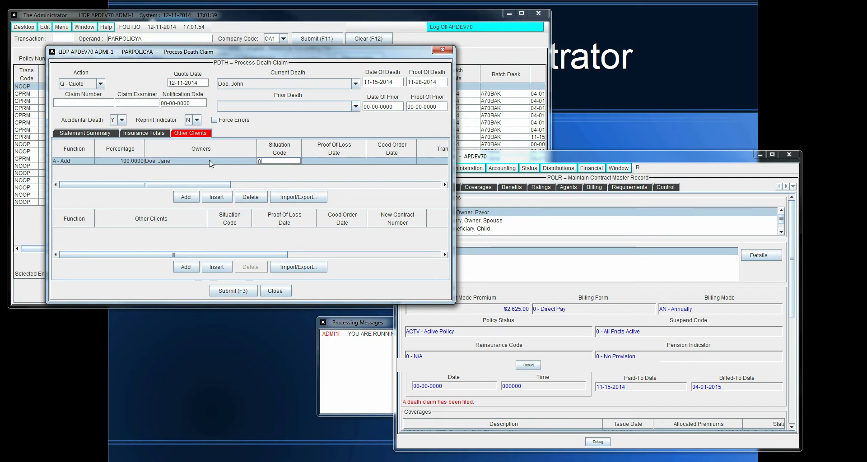
{"action": "type", "text": "01"}
{"action": "key", "text": "Tab"}
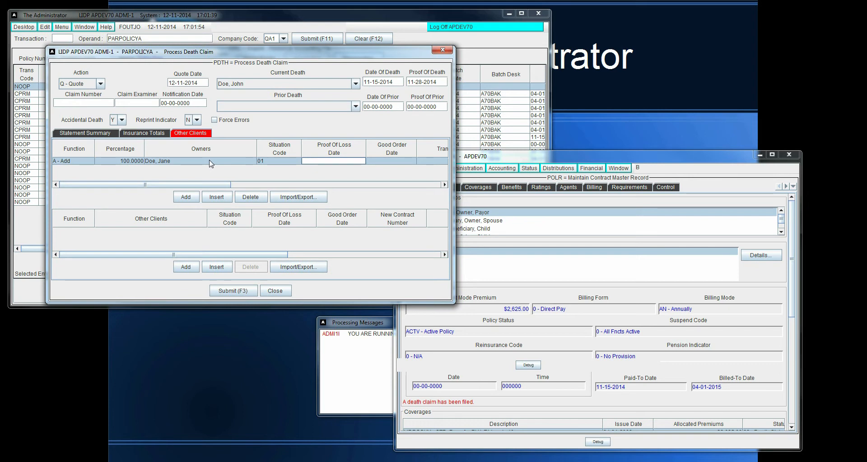
Submit the new owner row with the claim action C - Change and dismiss the notebook messages
{"action": "left_click", "coordinate": [101, 84]}
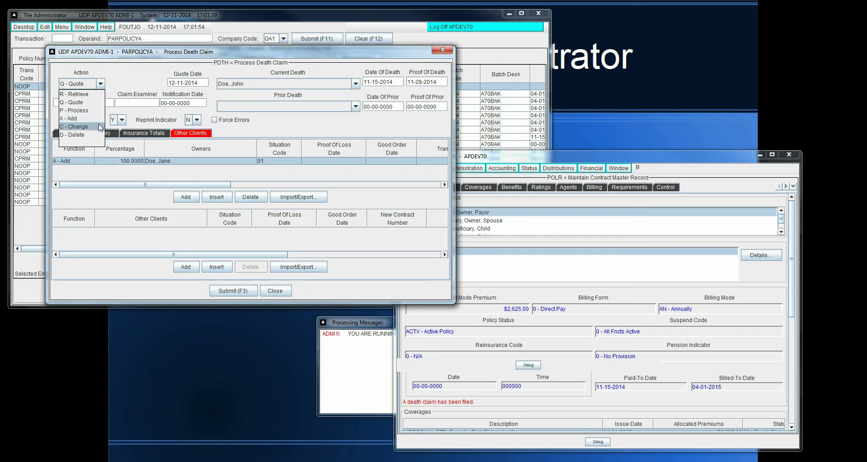
{"action": "left_click", "coordinate": [100, 127]}
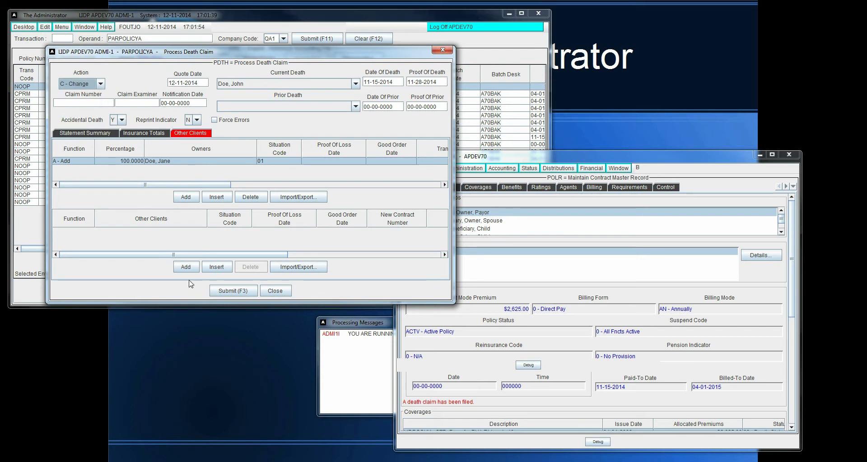
{"action": "left_click", "coordinate": [228, 292]}
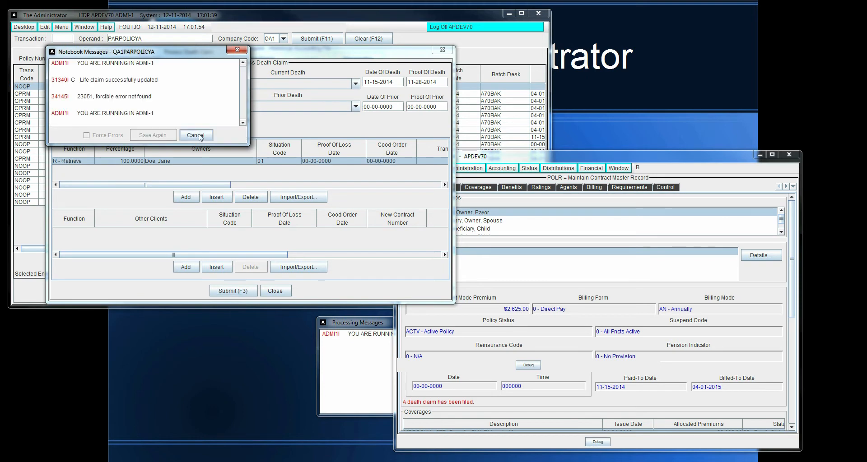
{"action": "left_click", "coordinate": [195, 136]}
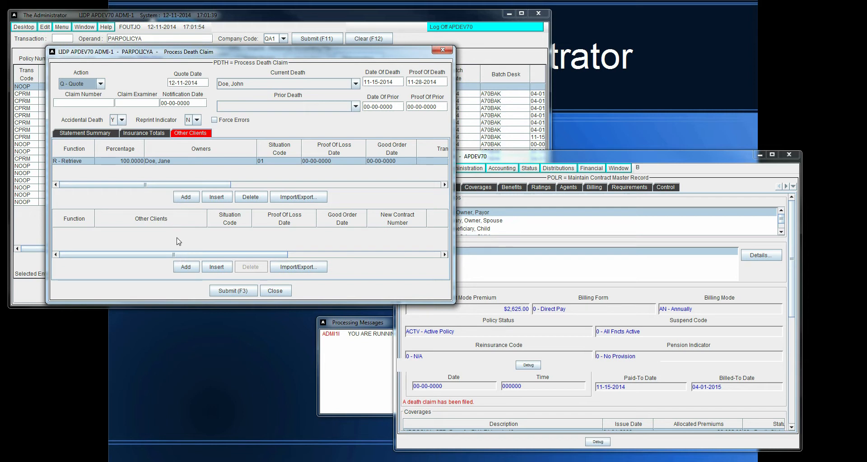
Add a blank row to the other clients grid and view the clients available for it
{"action": "left_click", "coordinate": [181, 268]}
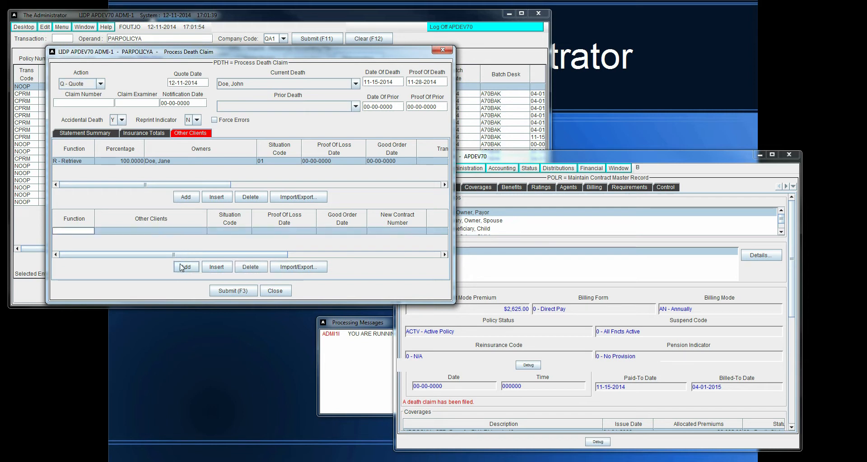
{"action": "left_click", "coordinate": [201, 231]}
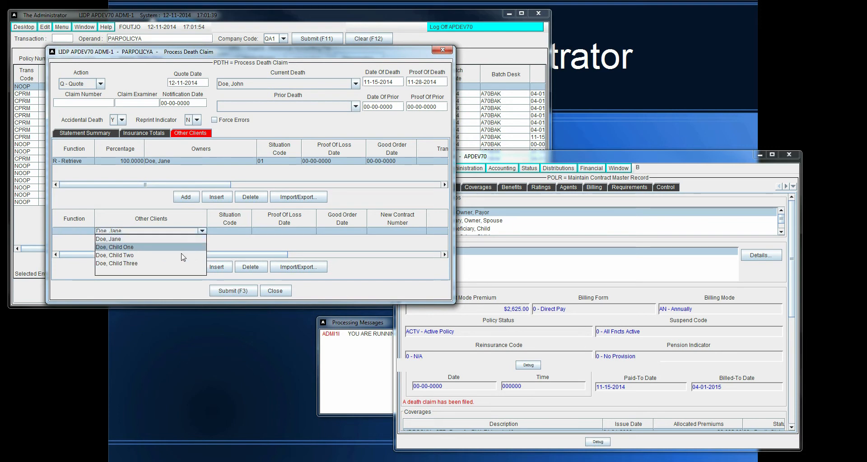
{"action": "left_click", "coordinate": [144, 202]}
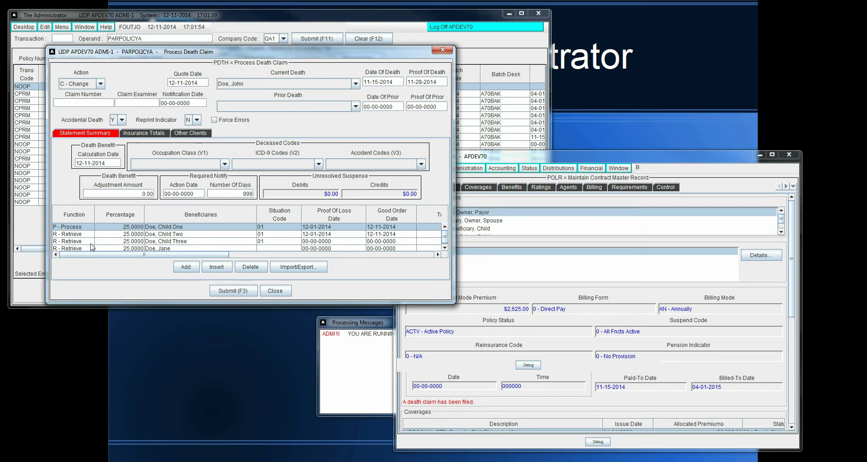
Submit the claim with the first child's row function at P - Process and dismiss the notebook messages
{"action": "left_click", "coordinate": [227, 294]}
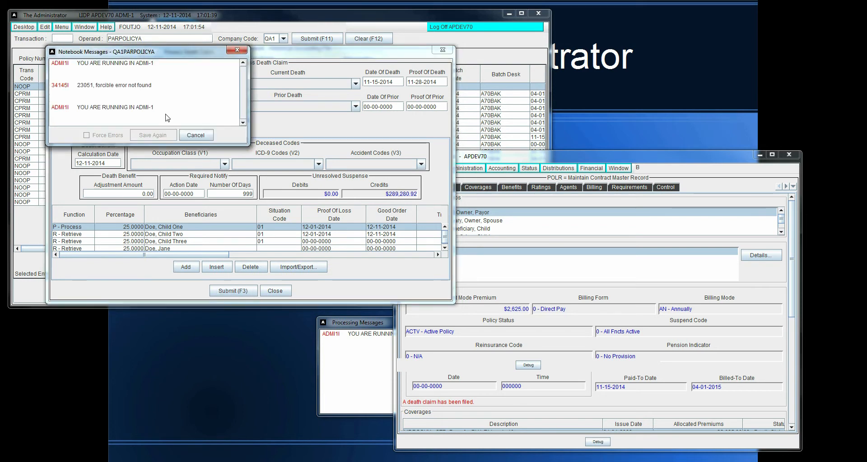
{"action": "left_click", "coordinate": [201, 134]}
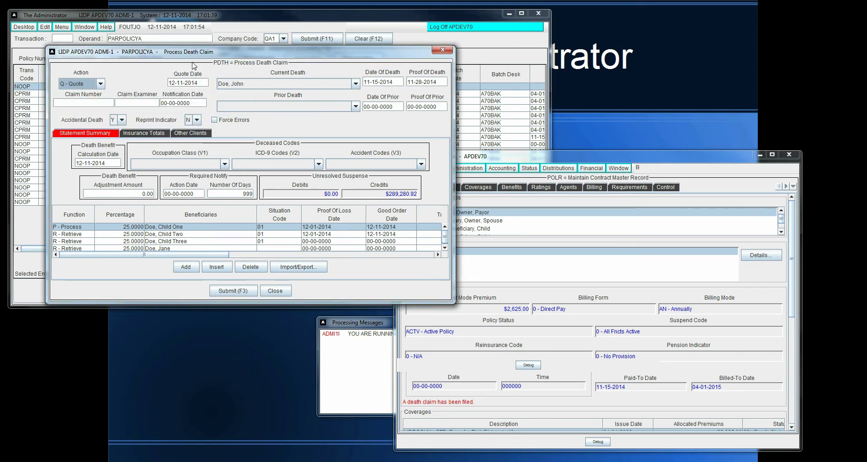
Refresh the policy's historical accounting entries and select the YTDH Disburse from Pended Death Claim entry
{"action": "left_click_drag", "start_coordinate": [188, 58], "coordinate": [586, 61]}
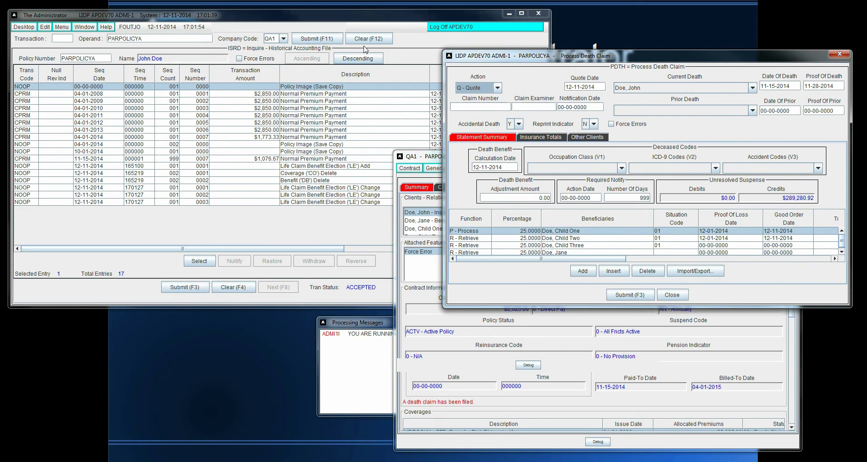
{"action": "left_click", "coordinate": [412, 43]}
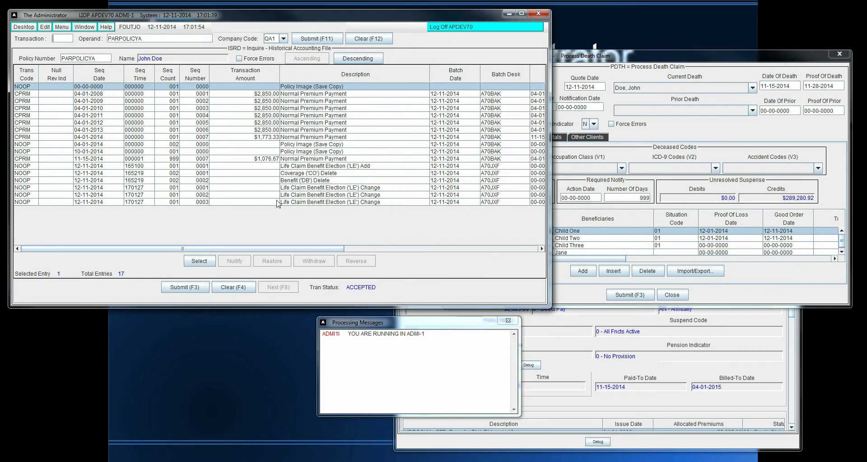
{"action": "left_click", "coordinate": [185, 289]}
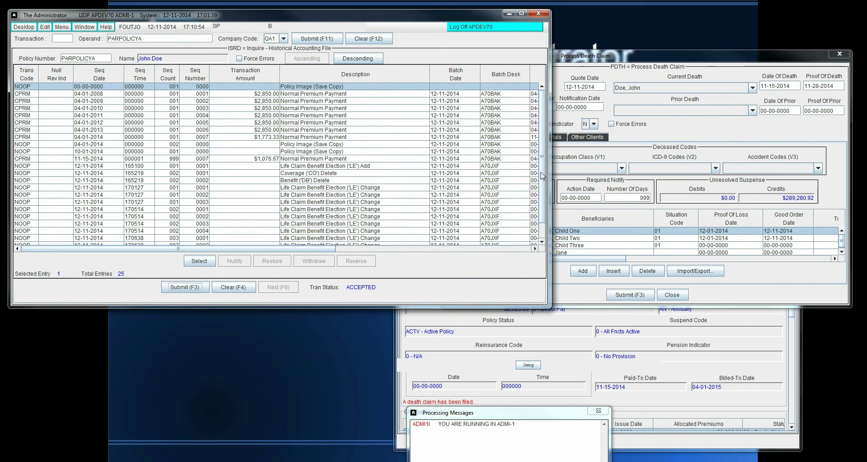
{"action": "scroll", "coordinate": [542, 177], "scroll_direction": "down", "scroll_amount": 1}
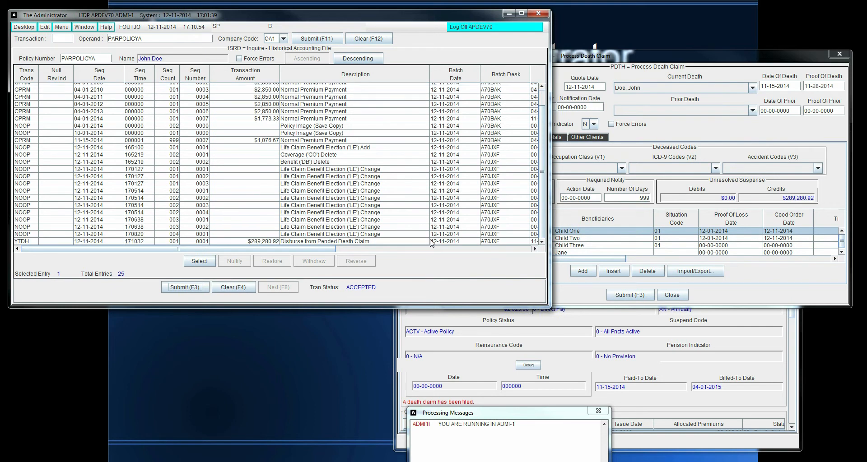
{"action": "left_click", "coordinate": [233, 242]}
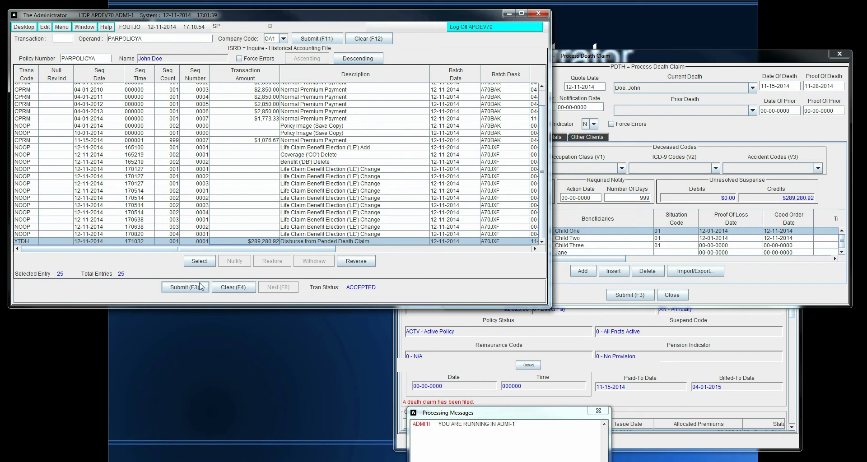
Run the DSBR transaction for the policy and highlight the XTBC, YTBH, XTDH and YTDH extracts dated 12-11-2014
{"action": "left_click", "coordinate": [64, 38]}
{"action": "type", "text": "DSBR"}
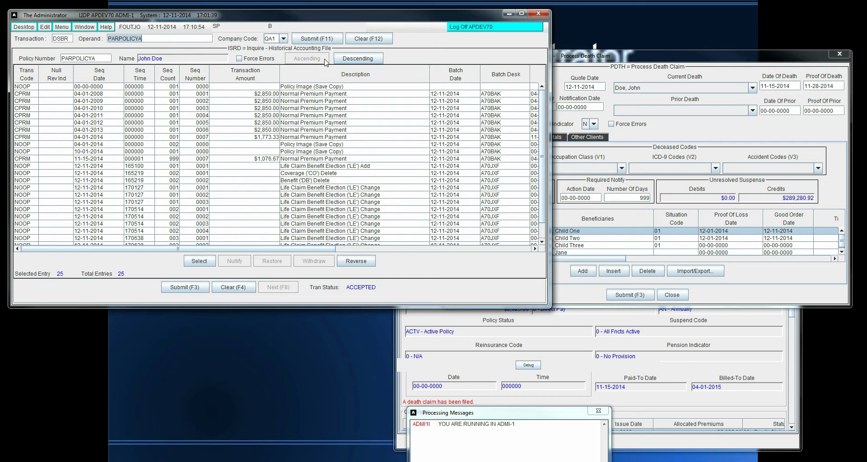
{"action": "left_click", "coordinate": [318, 38]}
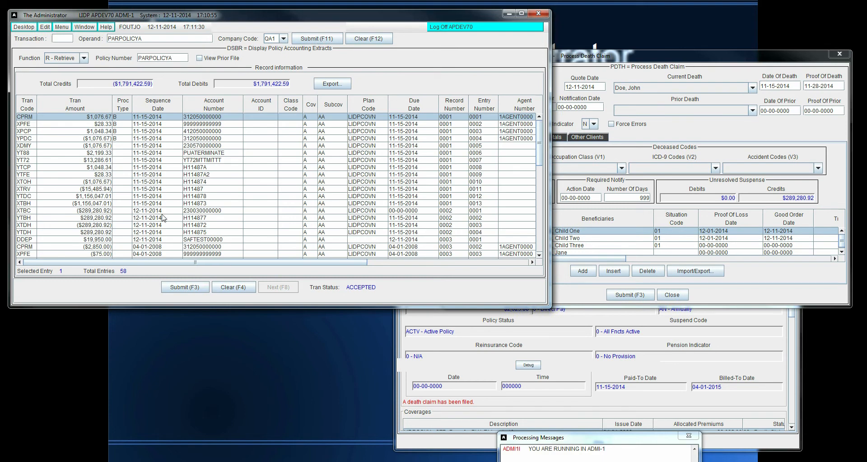
{"action": "left_click_drag", "start_coordinate": [55, 210], "coordinate": [51, 233]}
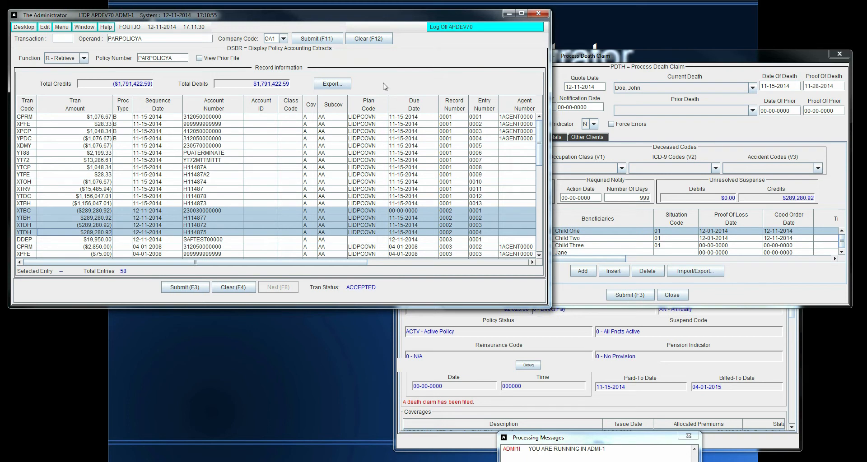
Close the death claim and review the policy's suspense entries in the reopened, widened contract master record
{"action": "left_click", "coordinate": [676, 141]}
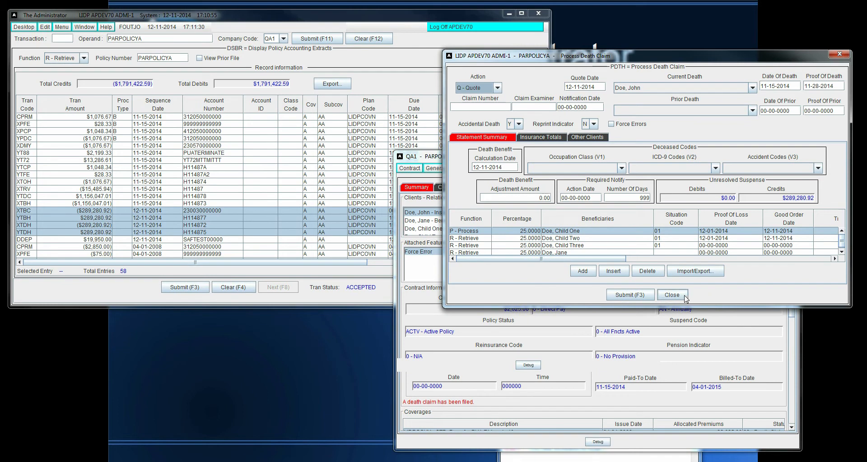
{"action": "left_click", "coordinate": [672, 295]}
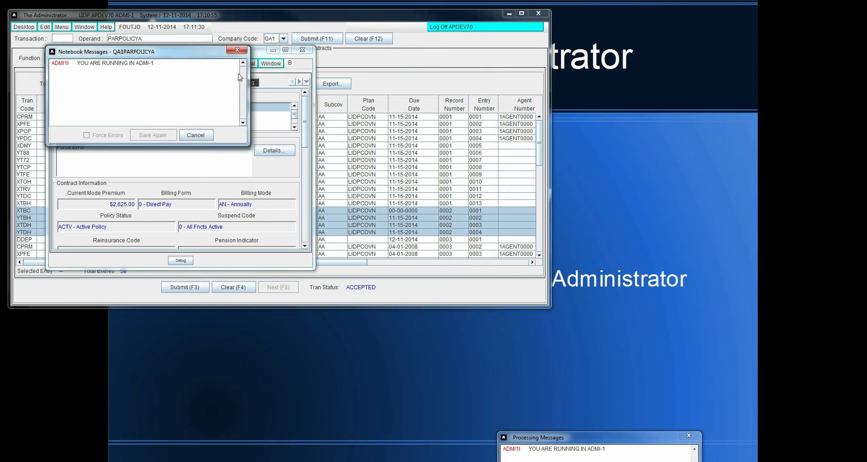
{"action": "left_click_drag", "start_coordinate": [266, 55], "coordinate": [551, 82]}
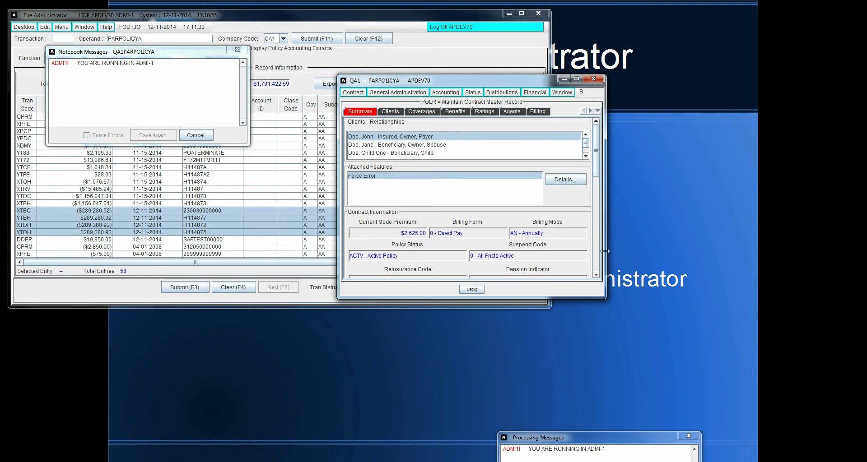
{"action": "left_click_drag", "start_coordinate": [605, 250], "coordinate": [740, 250]}
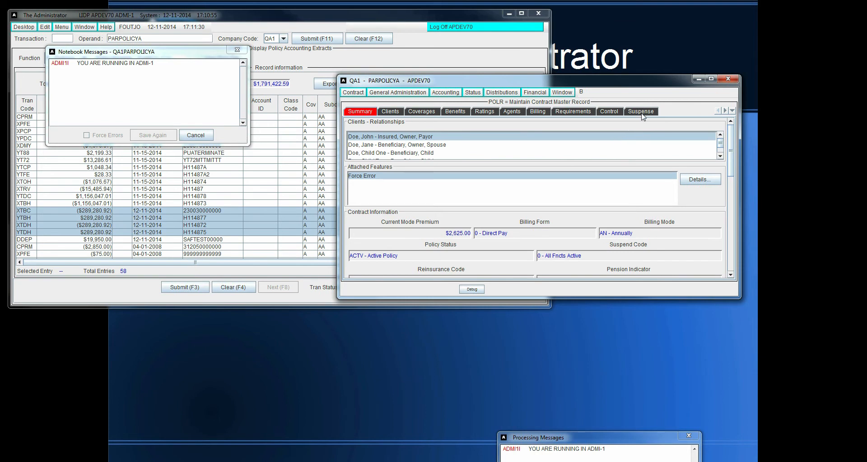
{"action": "left_click", "coordinate": [641, 112]}
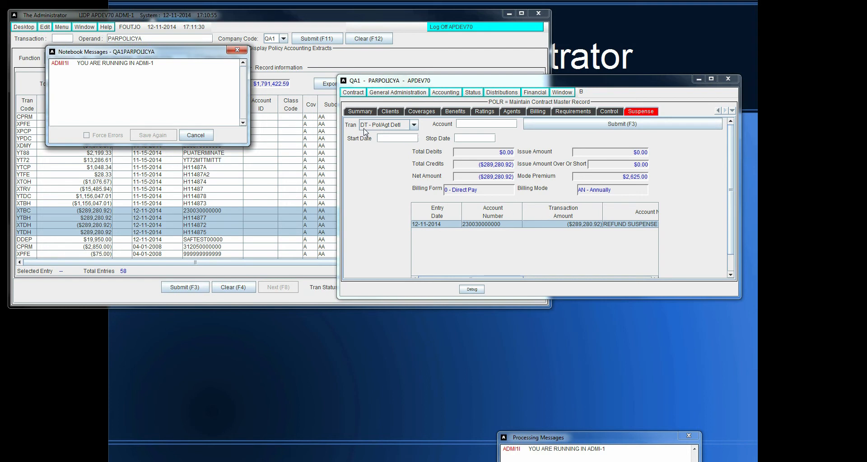
Reopen the policy's death claim, dismiss the notebook messages and show the owners under other clients
{"action": "left_click", "coordinate": [473, 92]}
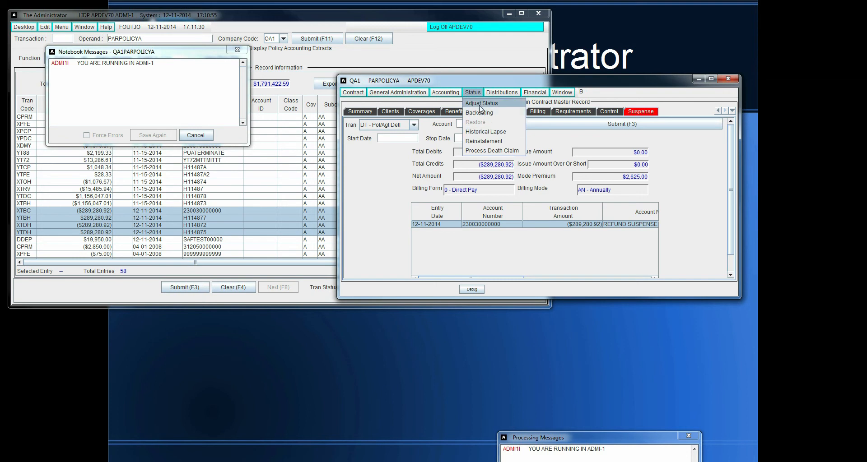
{"action": "left_click", "coordinate": [495, 153]}
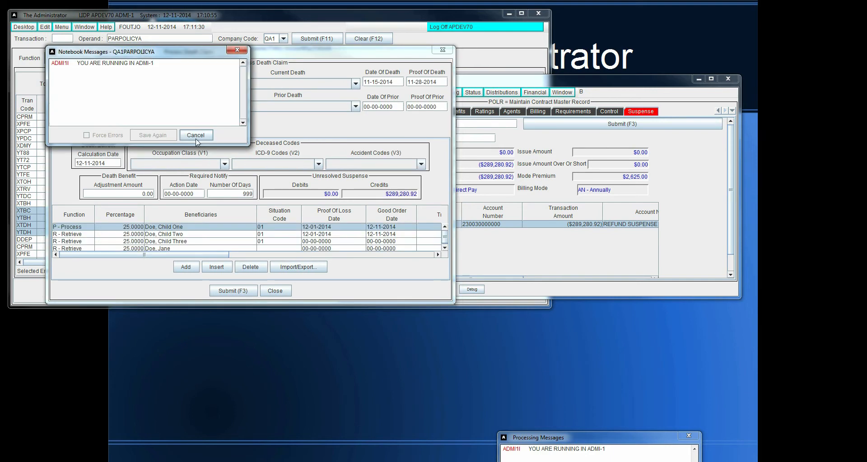
{"action": "left_click", "coordinate": [205, 137]}
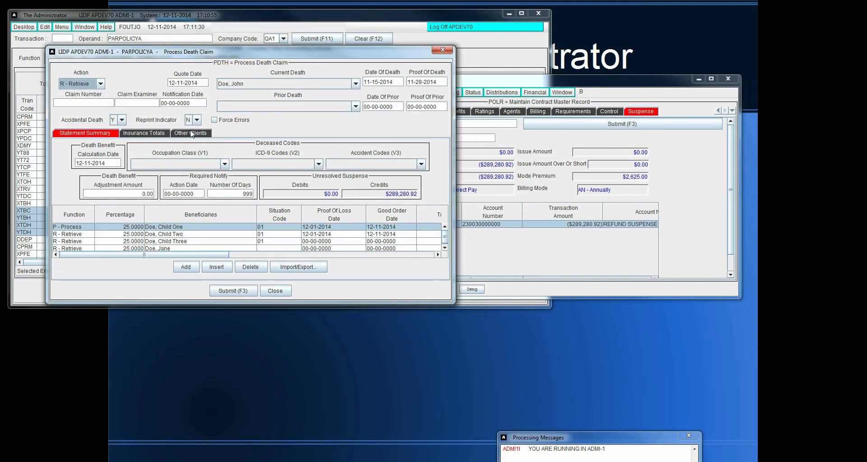
{"action": "left_click", "coordinate": [191, 133]}
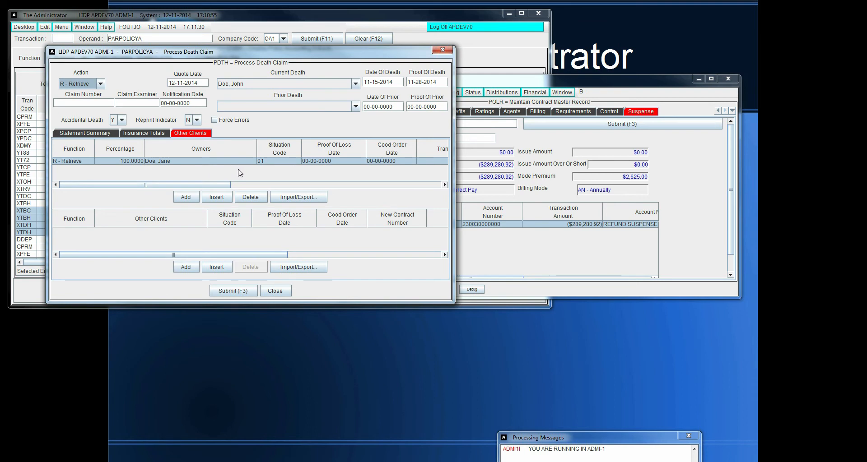
Set the surviving owner's proof of loss date to 12-01-2014 and good order date to 12-11-2014
{"action": "left_click", "coordinate": [350, 163]}
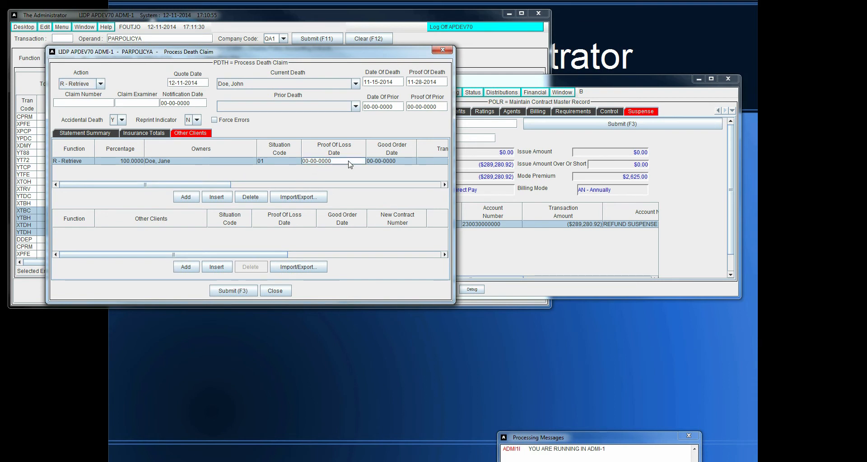
{"action": "type", "text": "12"}
{"action": "type", "text": "4"}
{"action": "key", "text": "Tab"}
{"action": "type", "text": "12-"}
{"action": "type", "text": "11-201"}
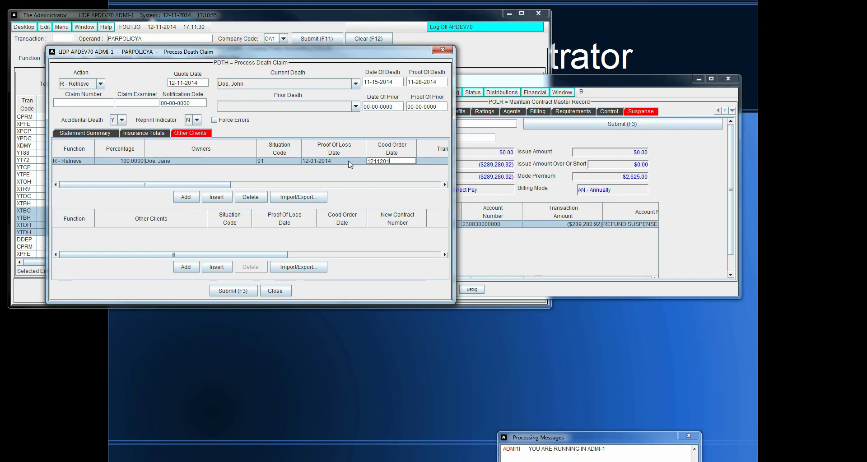
{"action": "type", "text": "4"}
{"action": "key", "text": "Tab"}
{"action": "type", "text": "4"}
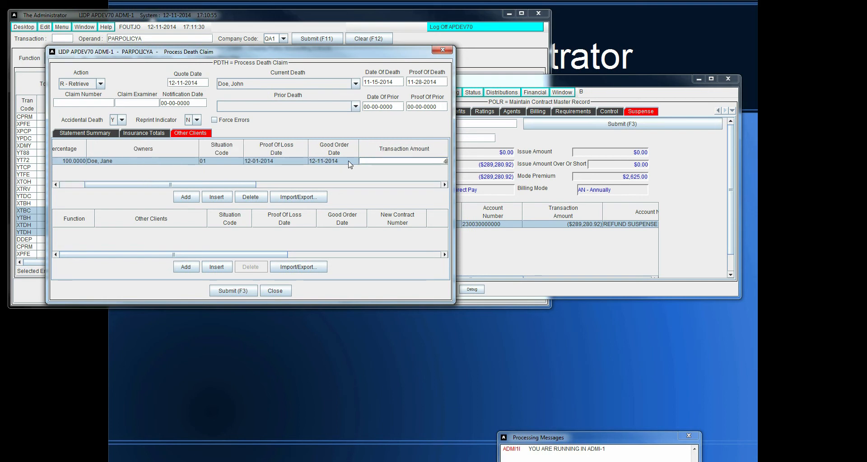
{"action": "left_click", "coordinate": [350, 164]}
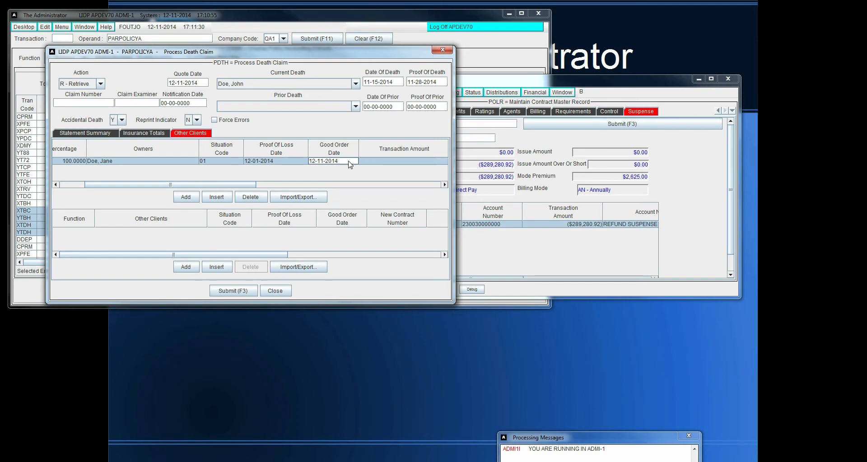
Submit the claim with both the owner row's function and the claim action at C - Change, and dismiss the notebook messages
{"action": "key", "text": "shift+Tab"}
{"action": "key", "text": "shift+Tab"}
{"action": "key", "text": "shift+Tab"}
{"action": "key", "text": "shift+Tab"}
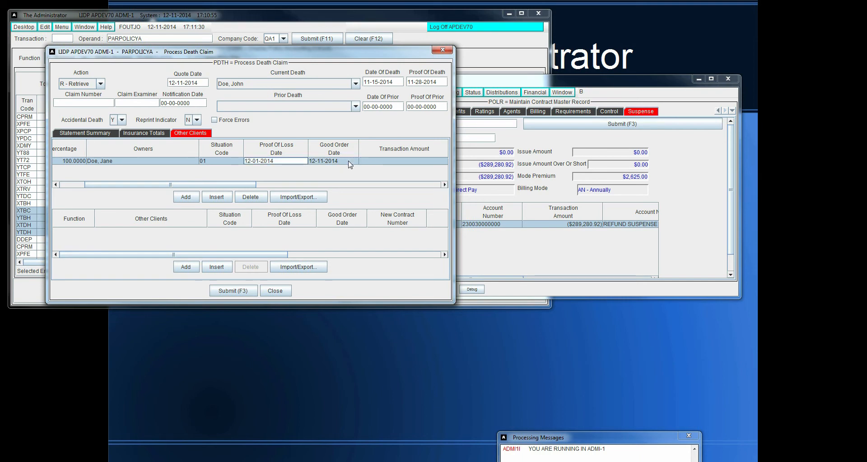
{"action": "key", "text": "shift+Tab"}
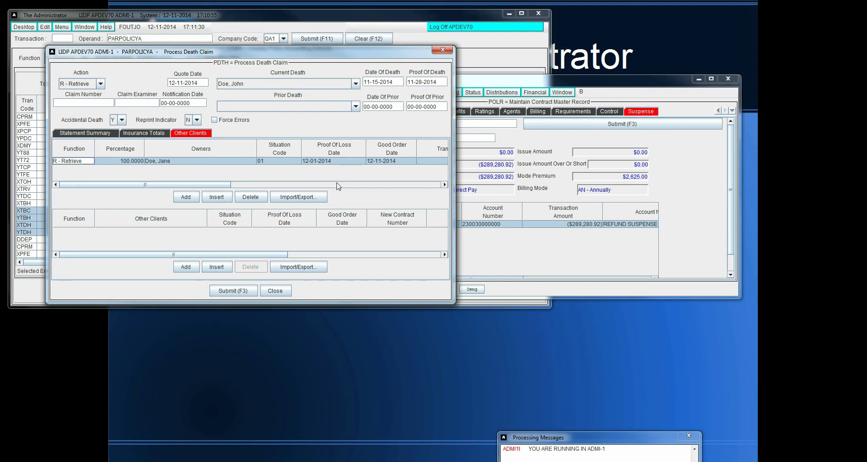
{"action": "left_click", "coordinate": [90, 161]}
{"action": "left_click", "coordinate": [67, 193]}
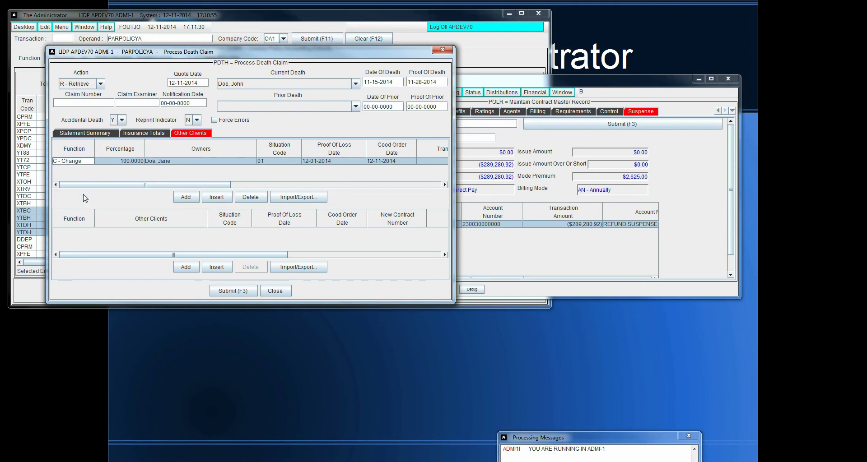
{"action": "left_click", "coordinate": [101, 85]}
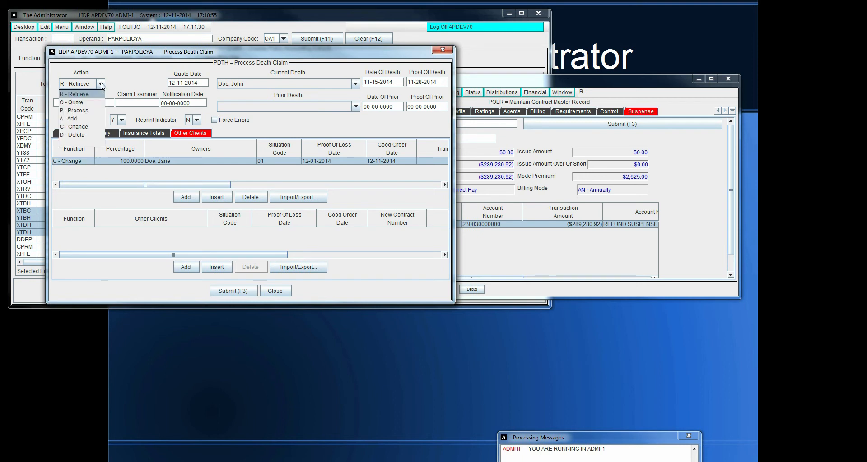
{"action": "left_click", "coordinate": [90, 131]}
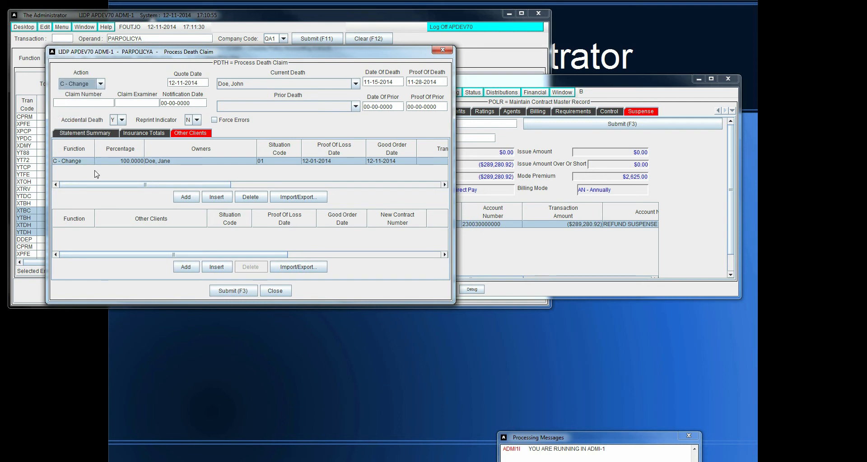
{"action": "left_click", "coordinate": [221, 296]}
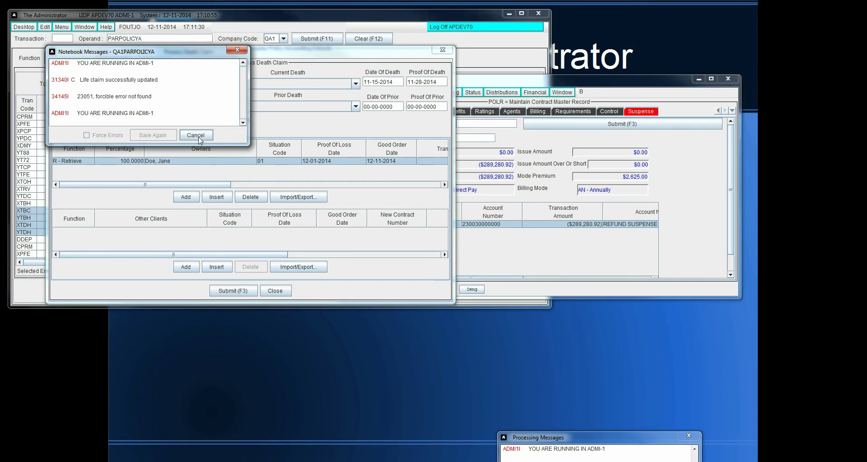
{"action": "left_click", "coordinate": [200, 136]}
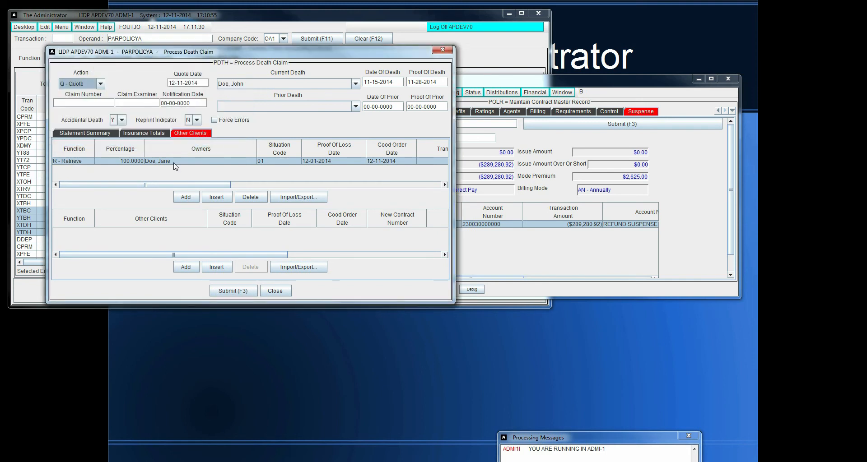
Submit the claim with the owner row's function at P - Process and the action at C - Change, and dismiss the messages
{"action": "left_click", "coordinate": [89, 163]}
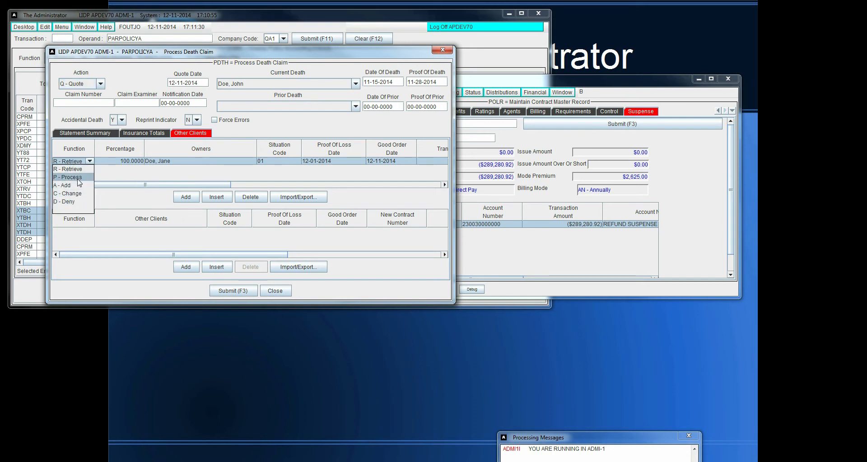
{"action": "left_click", "coordinate": [78, 178]}
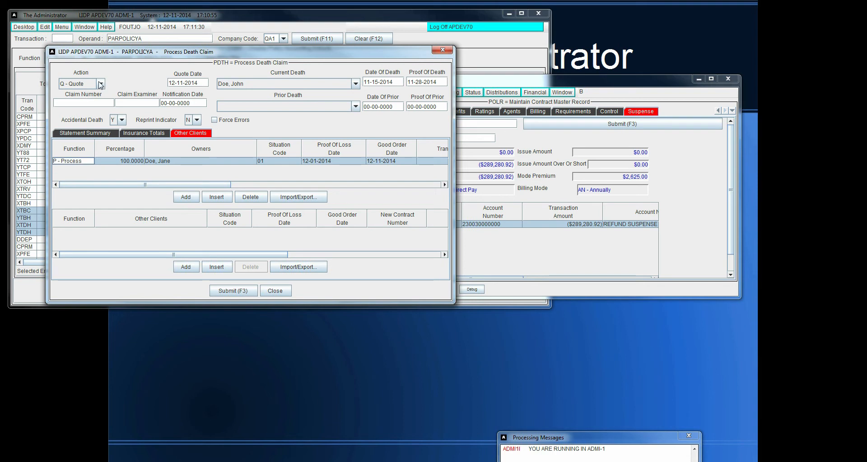
{"action": "left_click", "coordinate": [100, 83]}
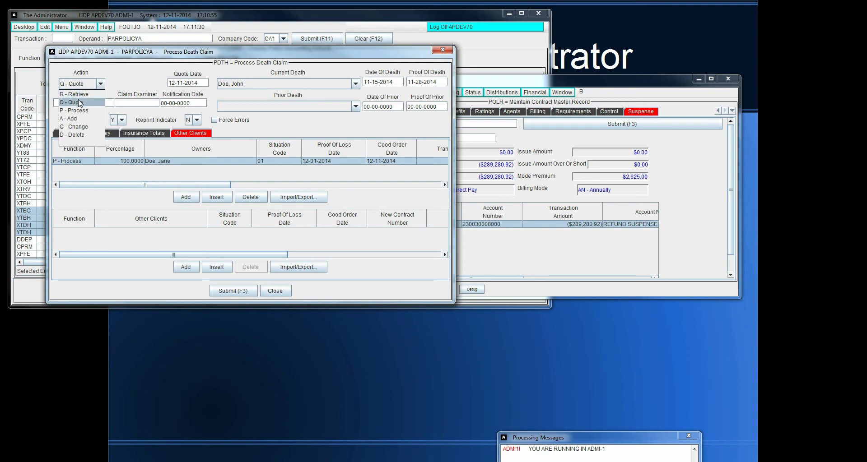
{"action": "left_click", "coordinate": [83, 127]}
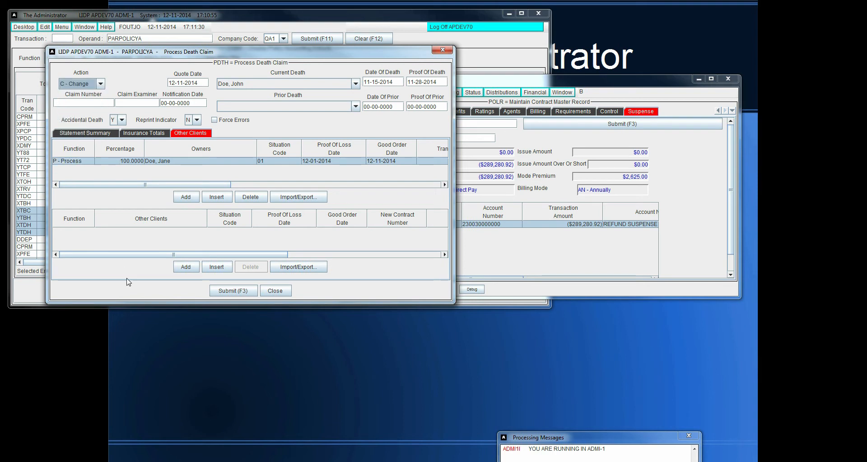
{"action": "left_click", "coordinate": [236, 292]}
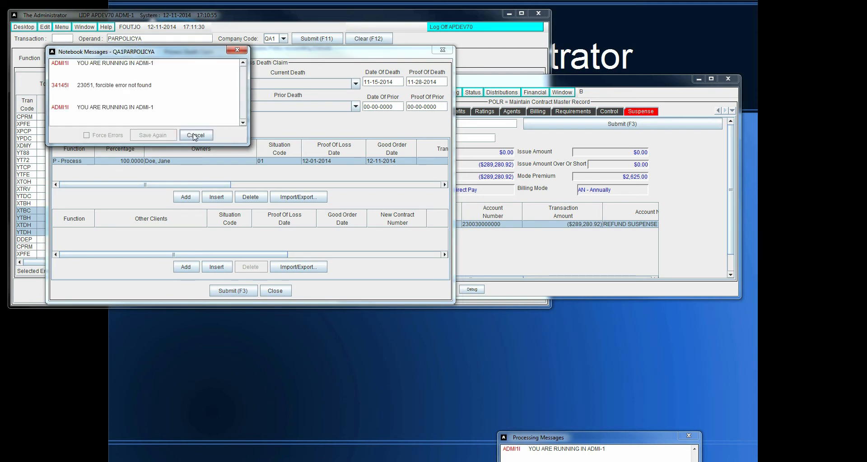
{"action": "left_click", "coordinate": [195, 136]}
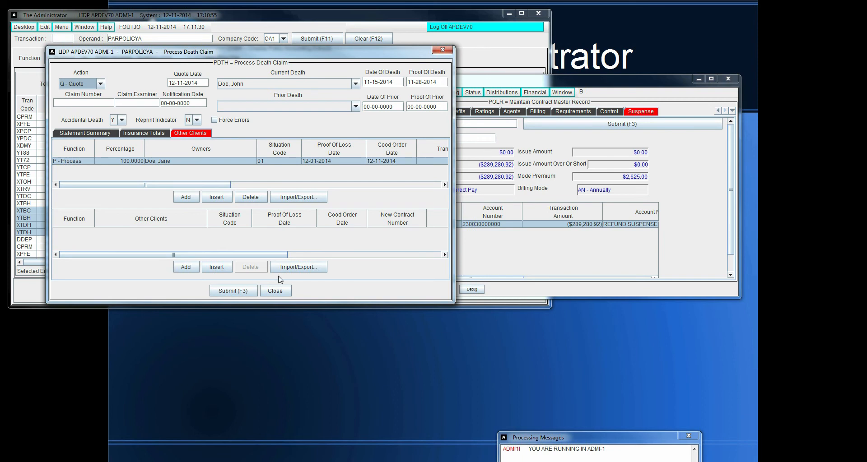
Close the death claim and run the ISRD transaction for the policy to examine its latest historical accounting entries
{"action": "left_click", "coordinate": [276, 292]}
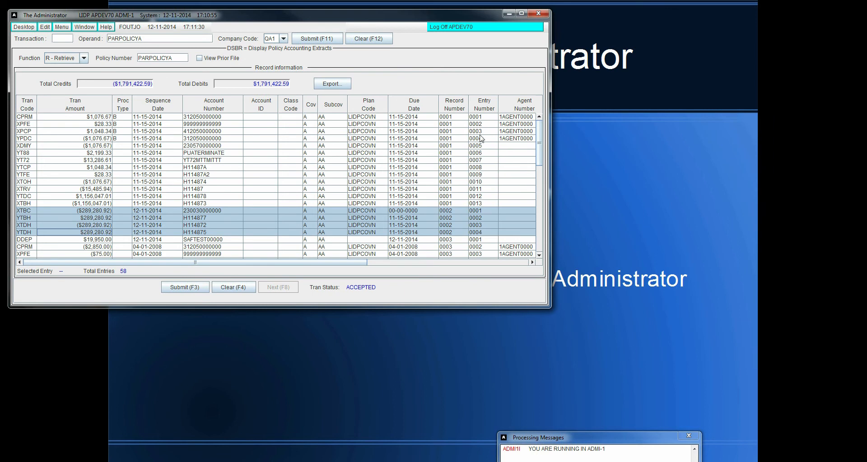
{"action": "left_click", "coordinate": [59, 40]}
{"action": "type", "text": "ISRD"}
{"action": "key", "text": "Tab"}
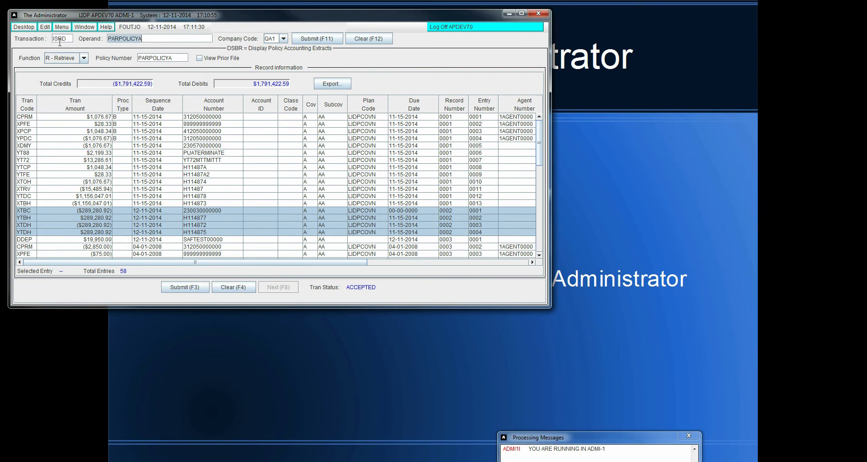
{"action": "left_click", "coordinate": [302, 39]}
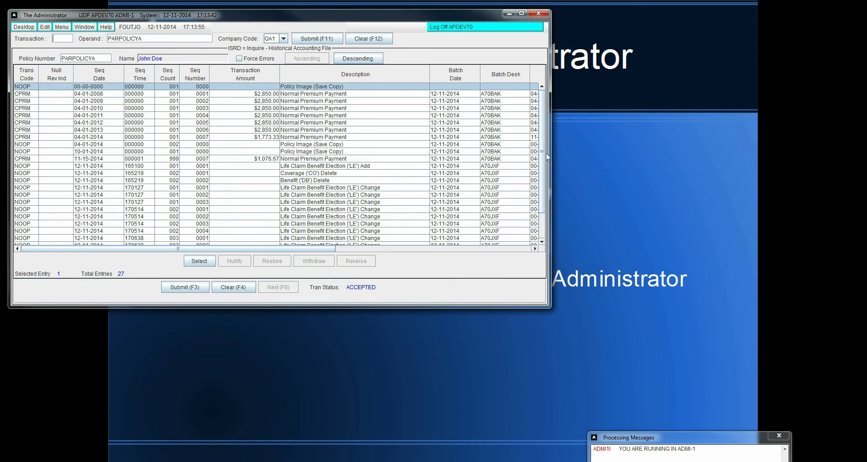
{"action": "left_click_drag", "start_coordinate": [544, 157], "coordinate": [544, 198]}
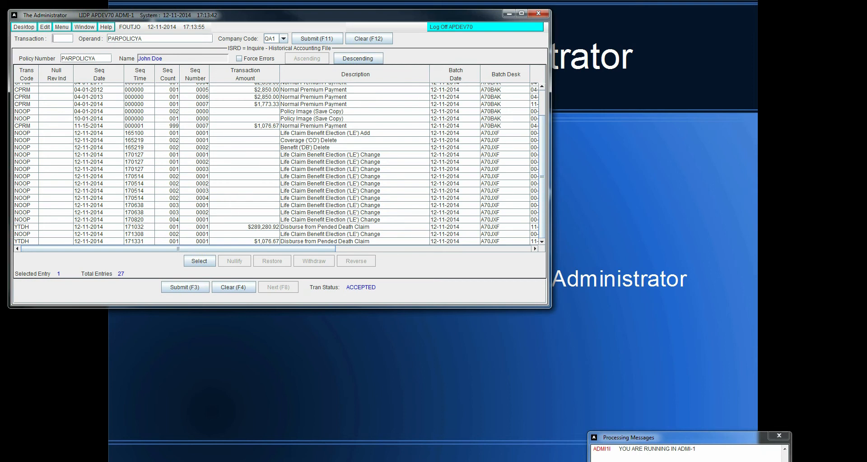
Run the POLR transaction for the policy and enlarge its contract master record window beside the accounting entries
{"action": "left_click", "coordinate": [56, 37]}
{"action": "type", "text": "PDLR"}
{"action": "key", "text": "Tab"}
{"action": "key", "text": "Return"}
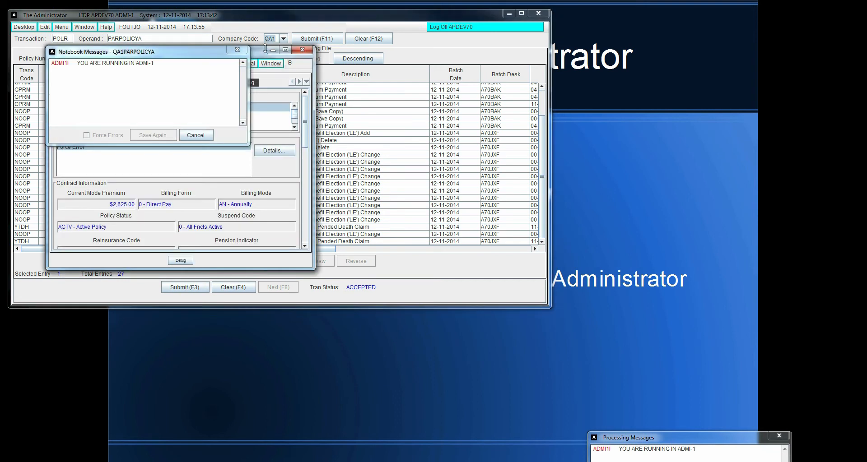
{"action": "left_click_drag", "start_coordinate": [255, 57], "coordinate": [631, 146]}
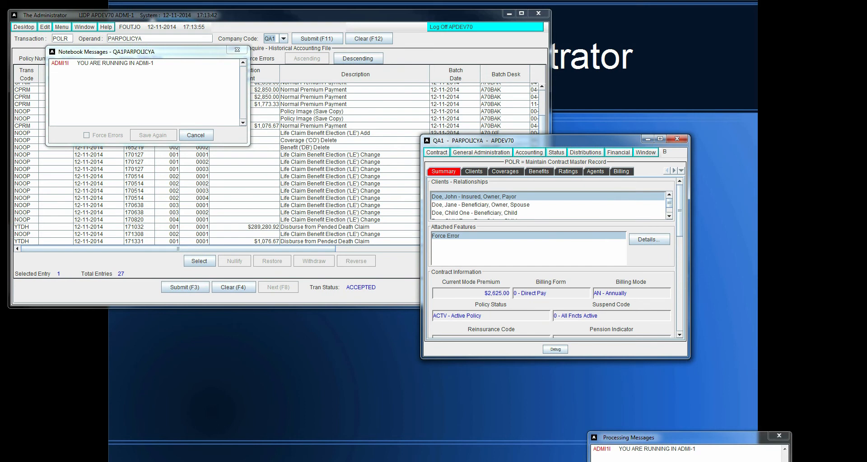
{"action": "left_click_drag", "start_coordinate": [686, 359], "coordinate": [818, 445]}
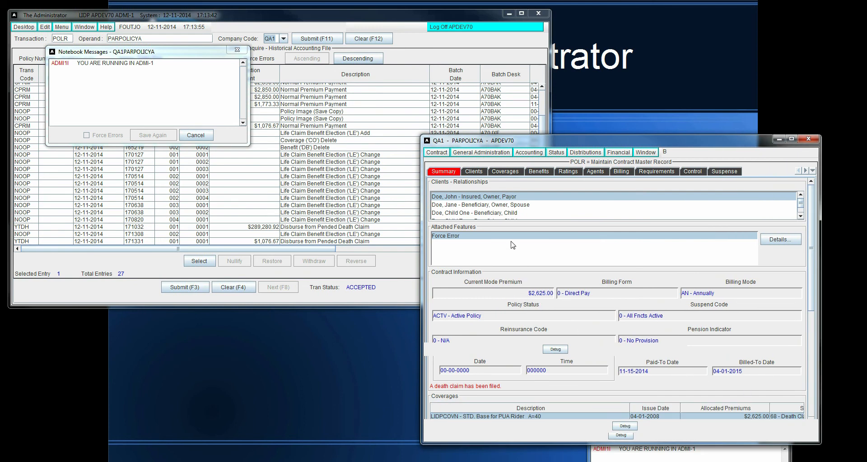
Review the beneficiaries and unresolved suspense in the policy's death claim in an enlarged window, and close the claim
{"action": "mouse_move", "coordinate": [508, 239]}
{"action": "left_click", "coordinate": [553, 154]}
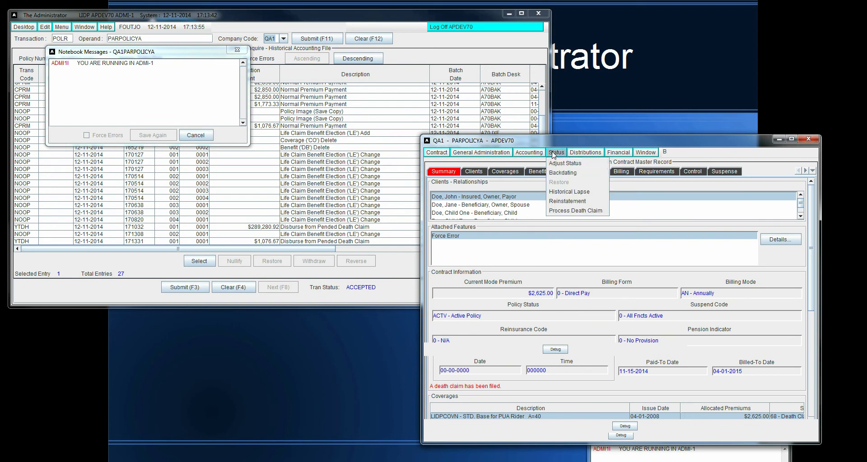
{"action": "left_click", "coordinate": [566, 211]}
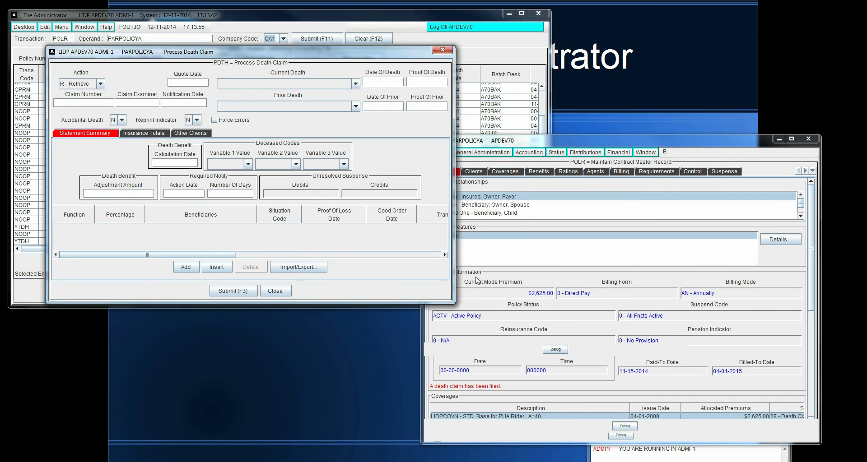
{"action": "left_click", "coordinate": [450, 301]}
{"action": "left_click_drag", "start_coordinate": [450, 301], "coordinate": [524, 351]}
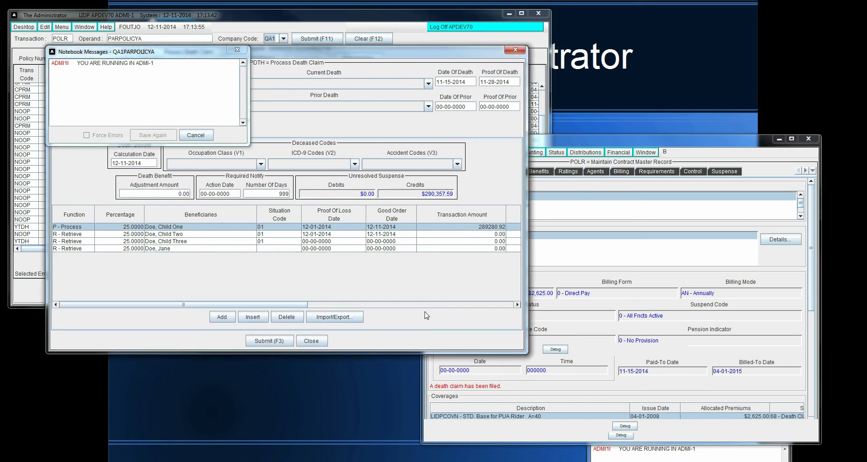
{"action": "left_click", "coordinate": [195, 134]}
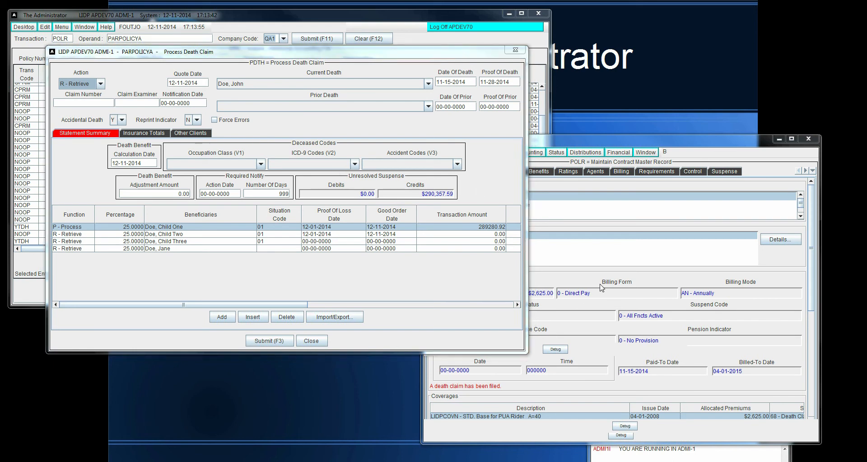
{"action": "left_click", "coordinate": [324, 343]}
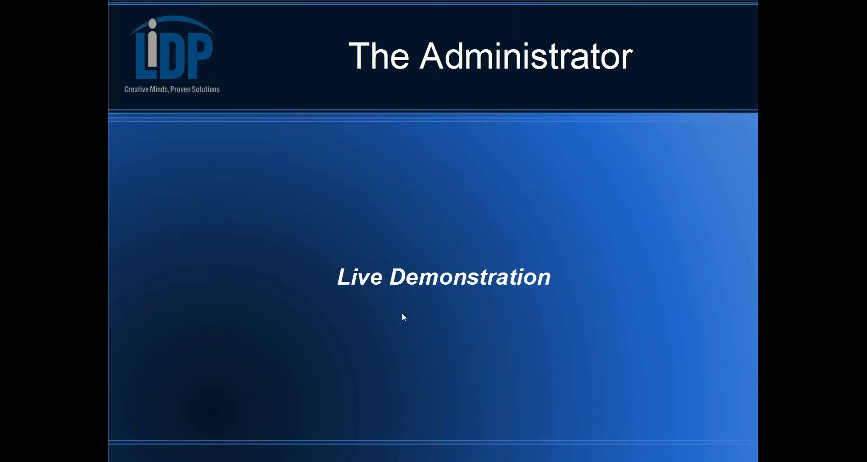
{"action": "left_click", "coordinate": [402, 314]}
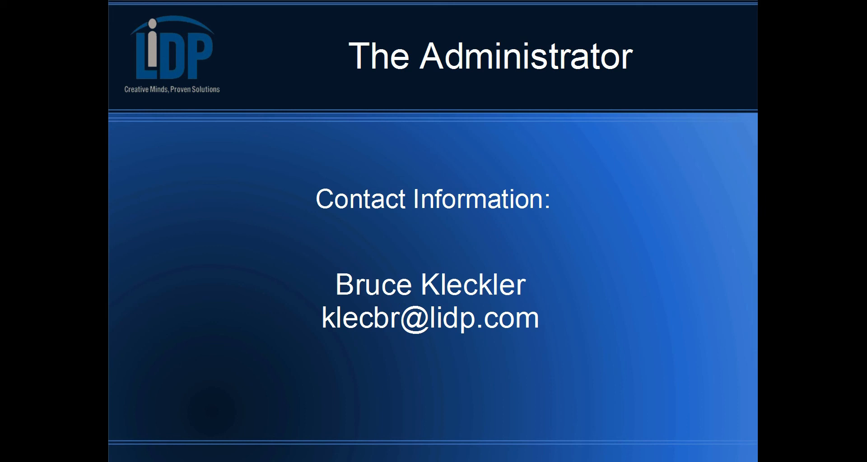
{"action": "key", "text": "Right"}
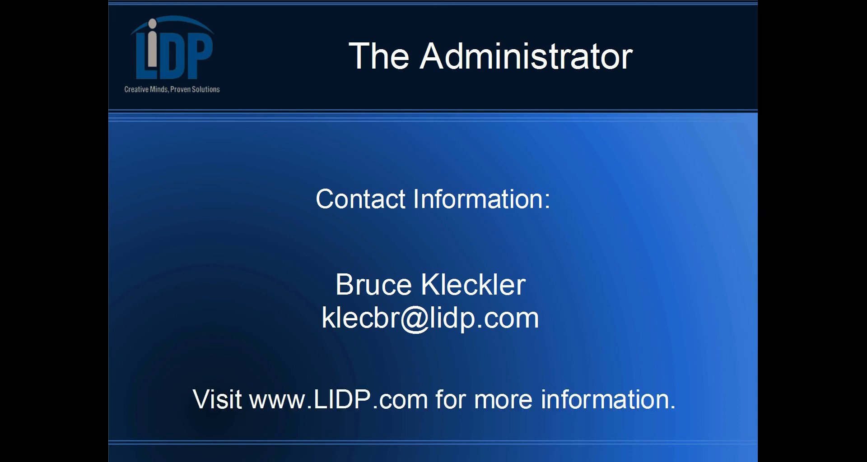